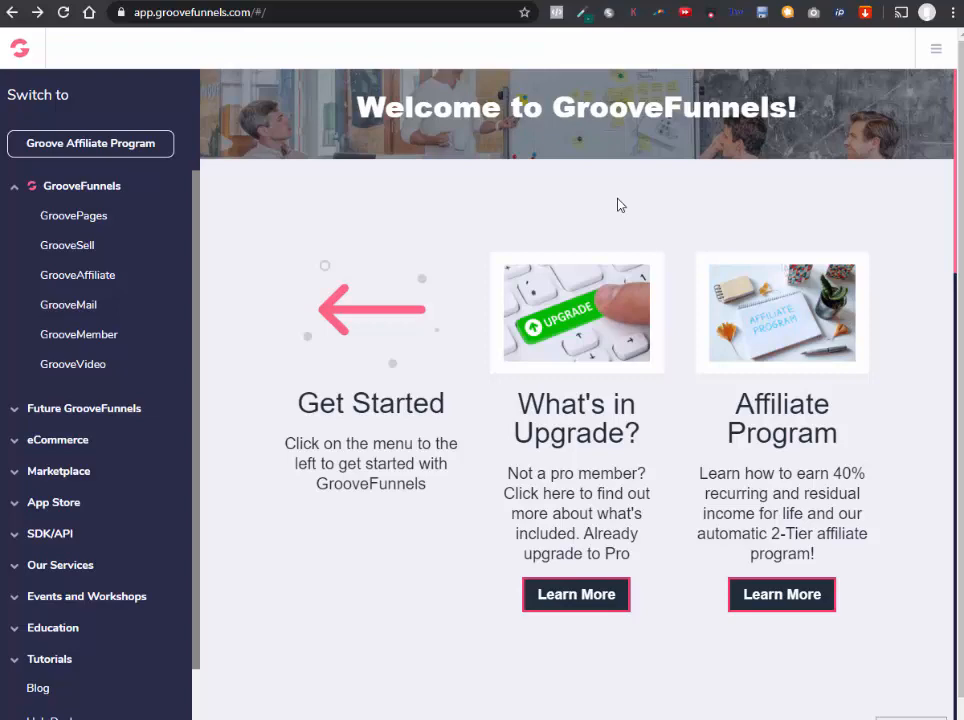
Open GroovePages and create a new site from the blank template.
left_click(88, 217)
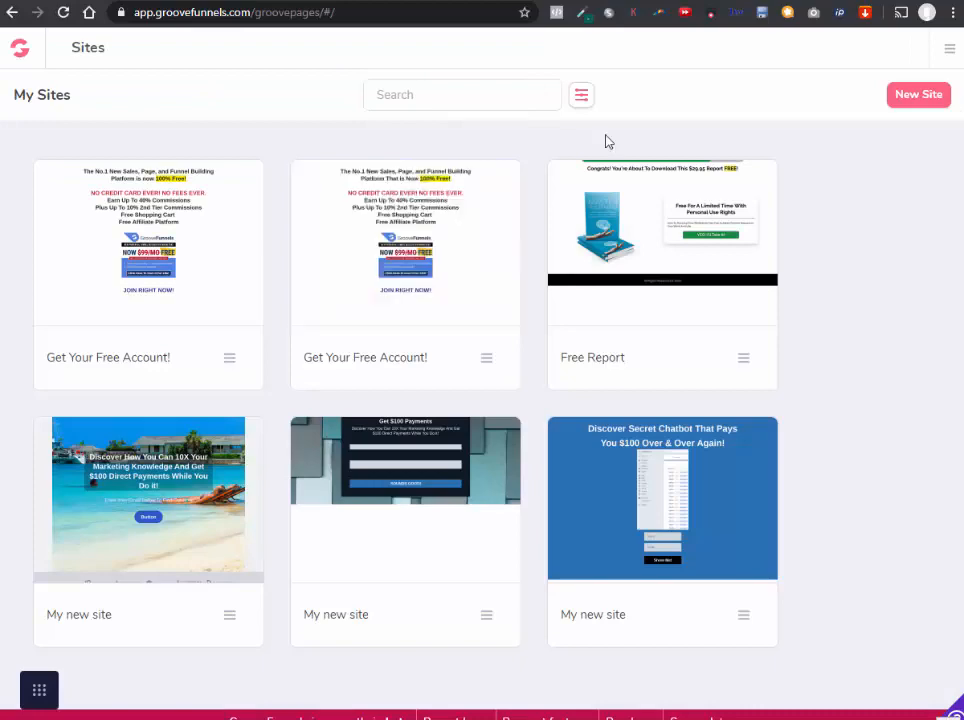
left_click(905, 95)
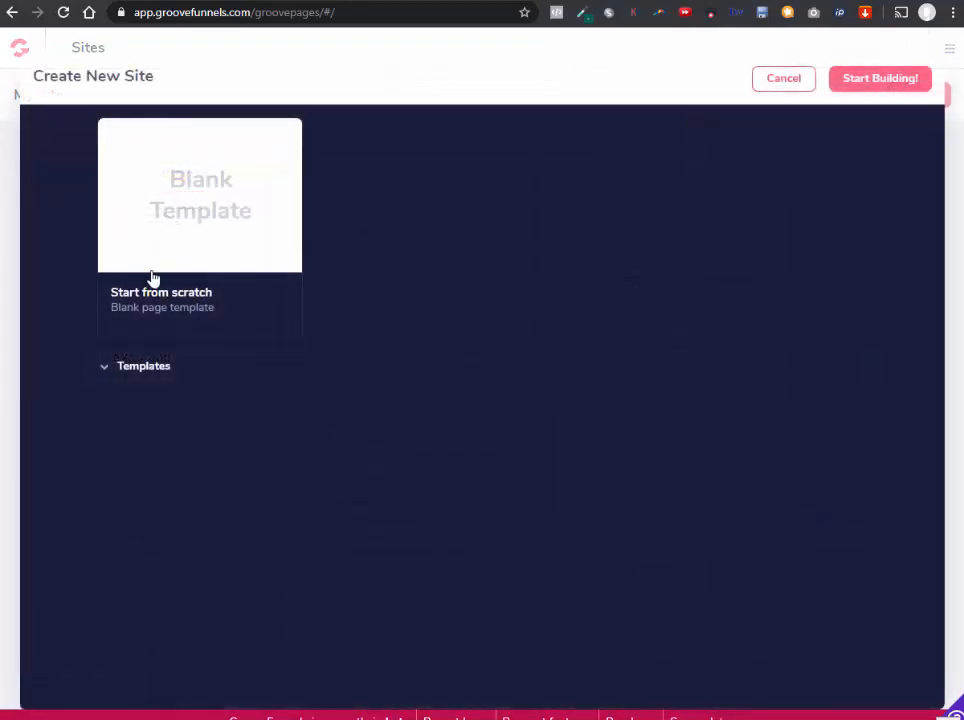
left_click(153, 277)
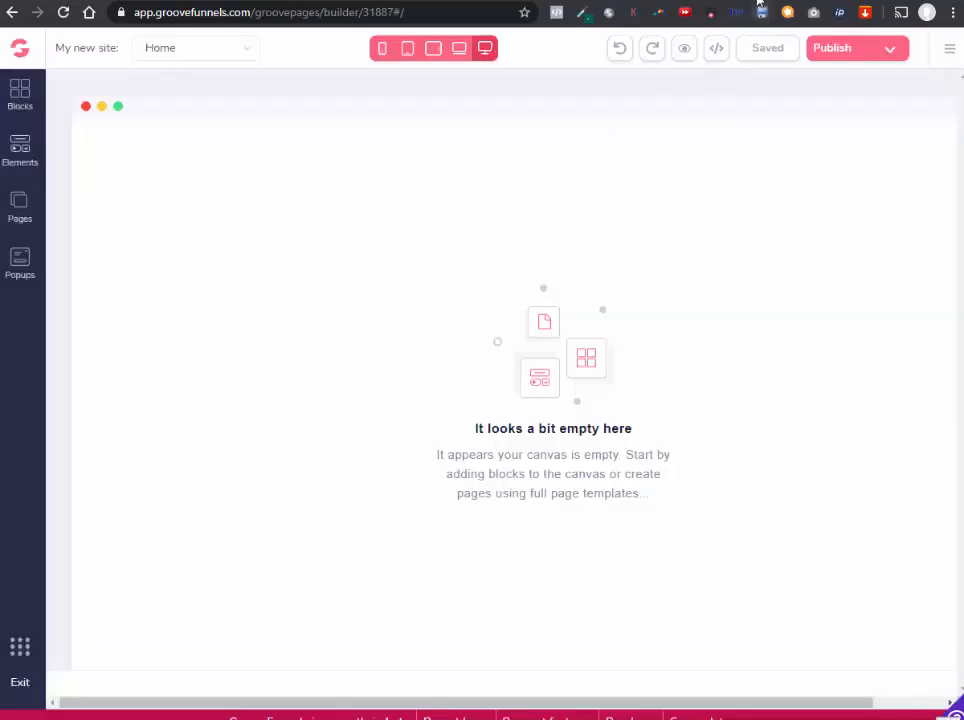
Switch to the myonlinestartup page, select its "Breaking News: 100% Free Education Platform where You Can" headline, and return to the page builder.
left_click(760, 8)
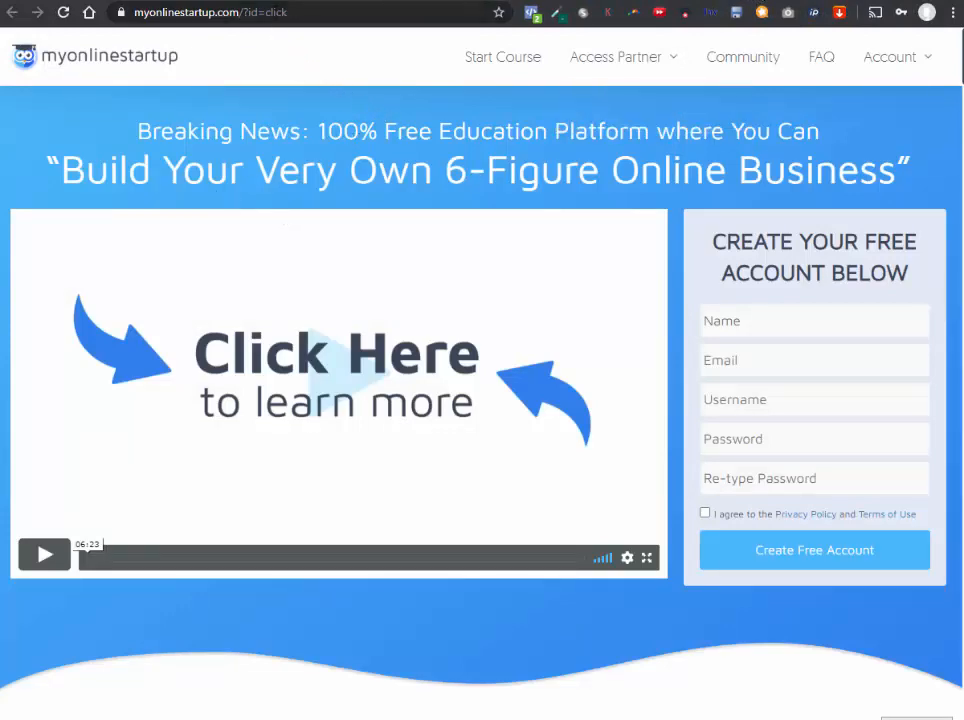
left_click(276, 14)
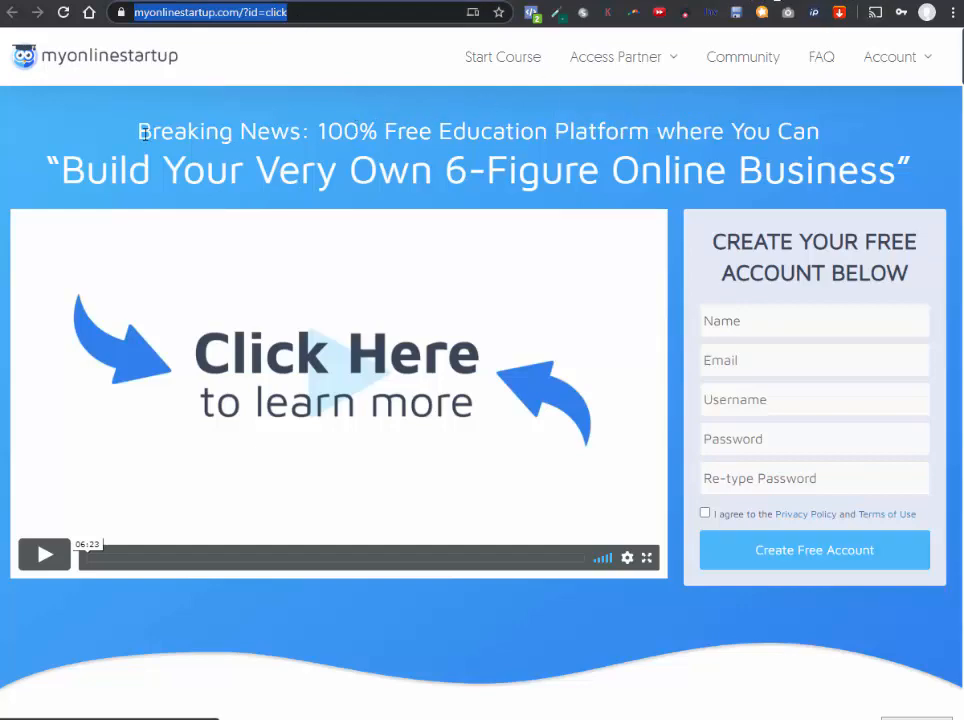
left_click_drag(140, 132, 838, 138)
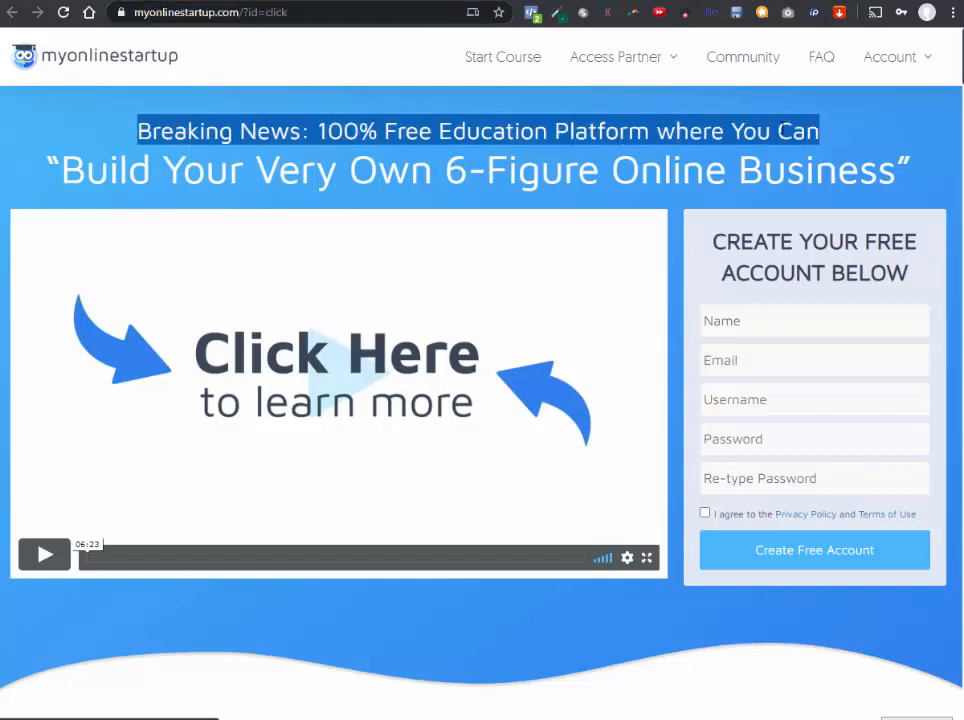
right_click(792, 131)
left_click(812, 139)
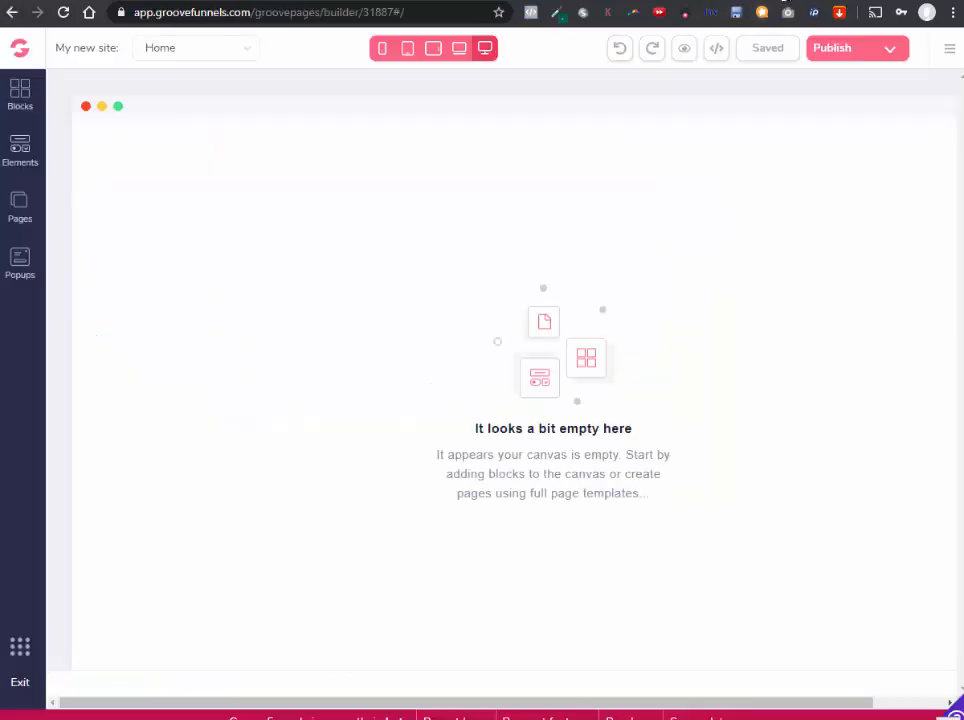
Add the plain blue text-only alert bar block at the start of the empty page.
left_click(26, 105)
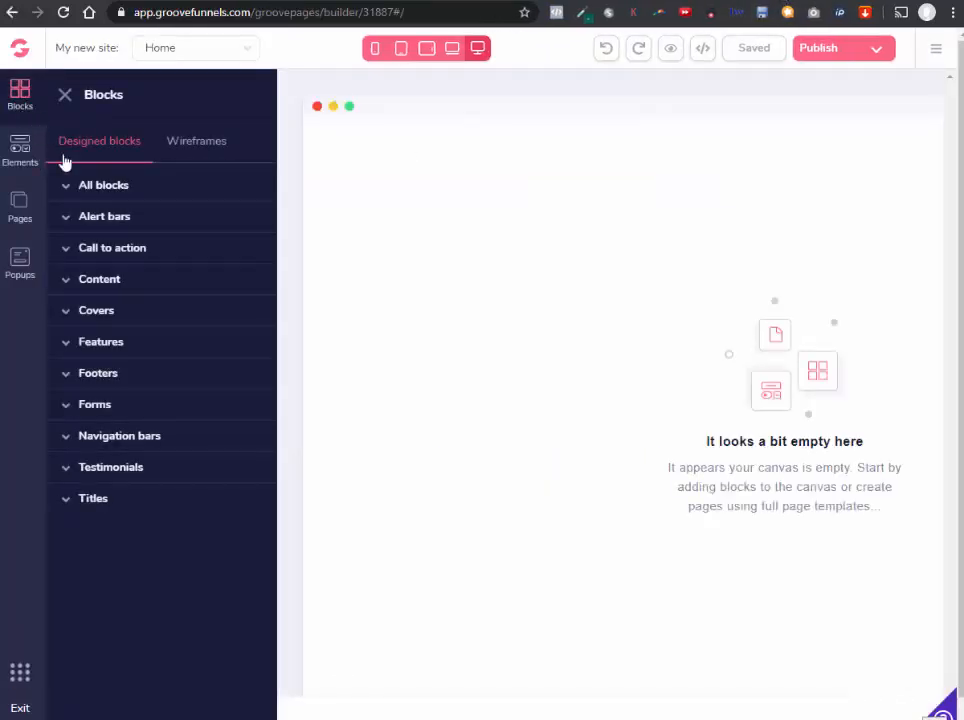
left_click(99, 217)
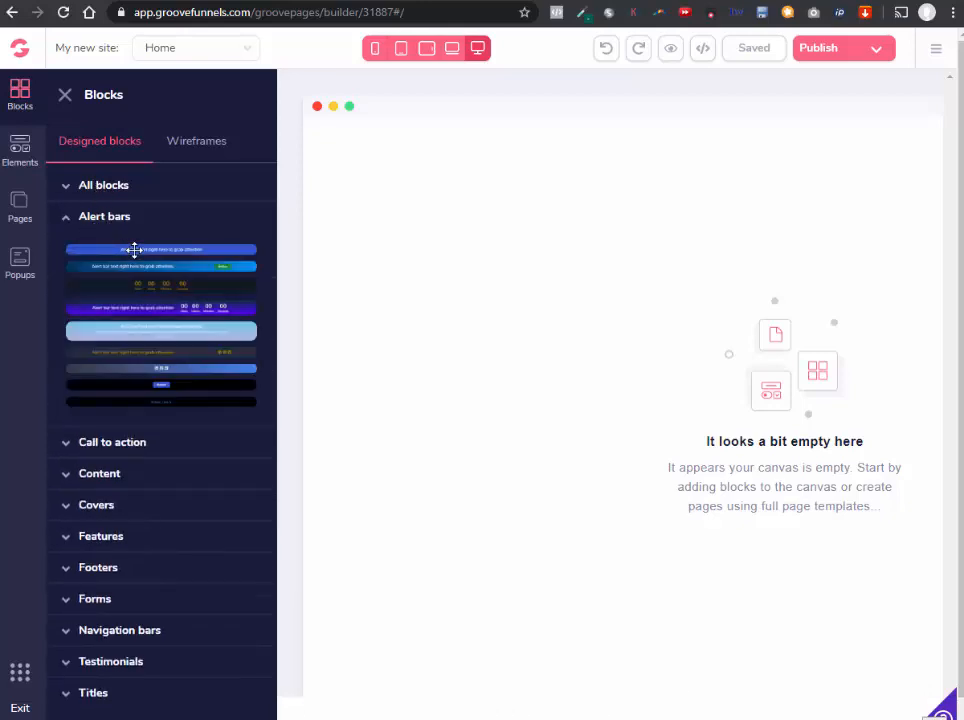
left_click_drag(134, 249, 529, 187)
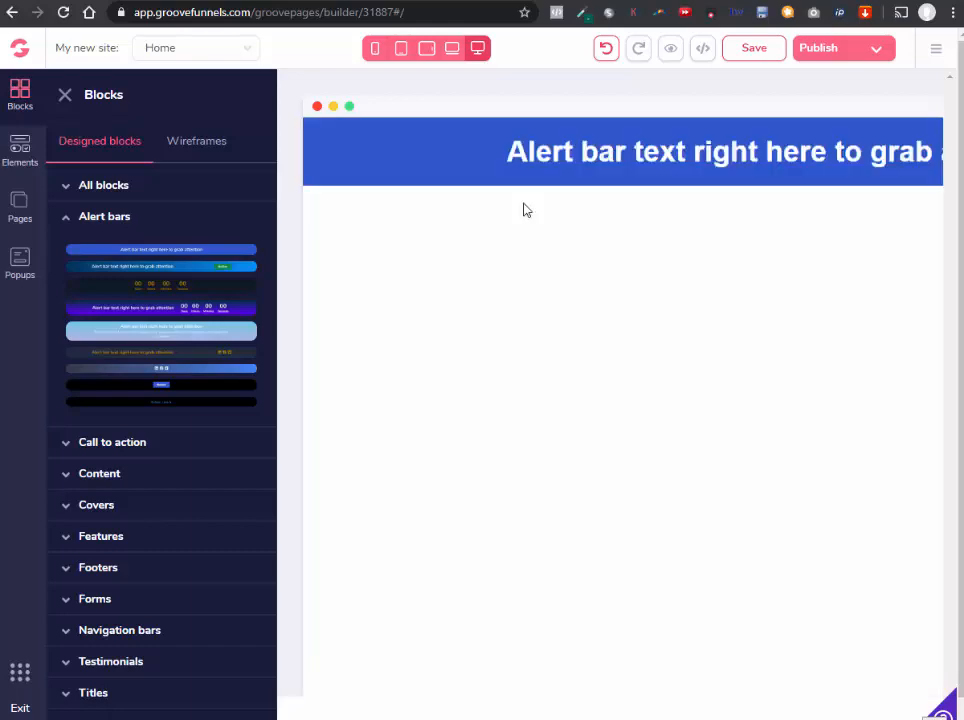
Replace the alert bar text with "Attention: Online Marketers".
left_click(400, 157)
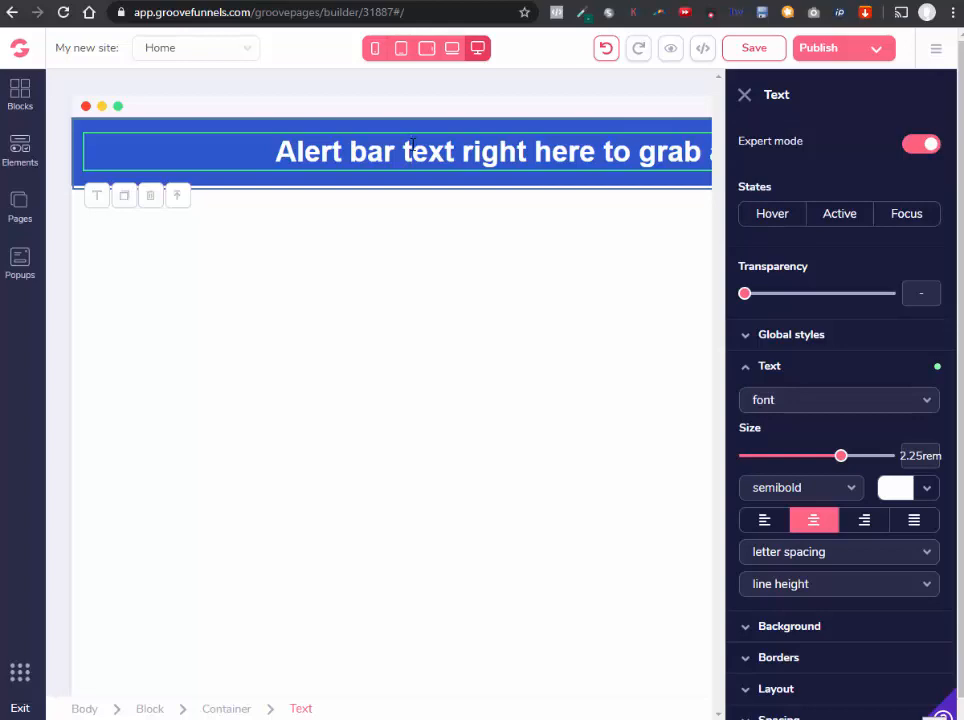
key("BackSpace")
key("BackSpace")
key("BackSpace")
key("BackSpace")
key("BackSpace")
key("BackSpace")
key("BackSpace")
key("BackSpace")
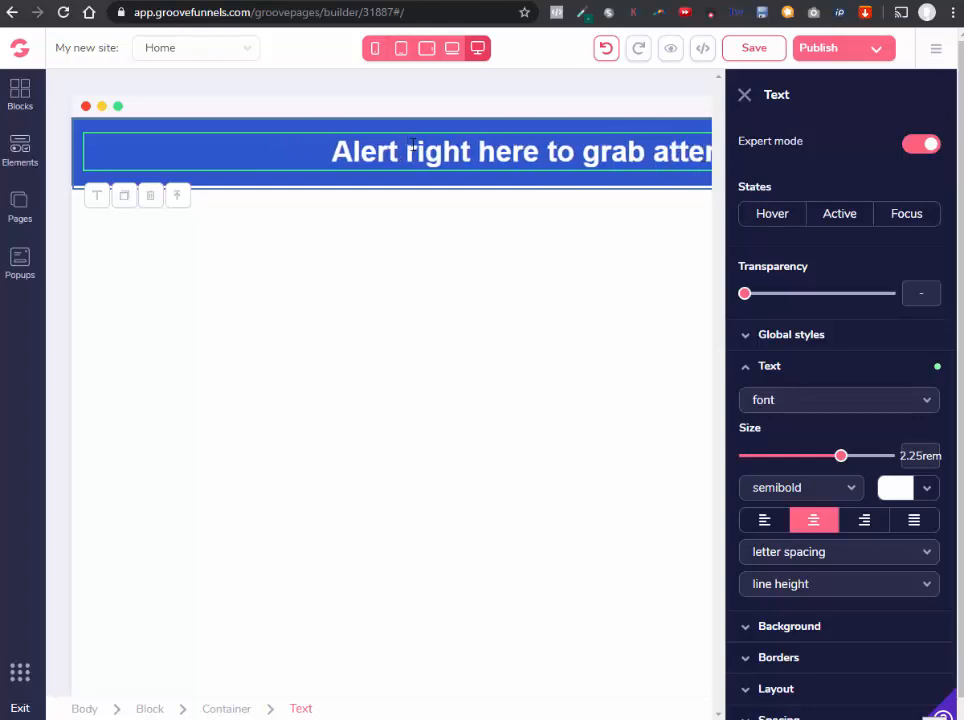
key("BackSpace")
key("BackSpace")
key("BackSpace")
key("BackSpace")
key("BackSpace")
type("ttentio")
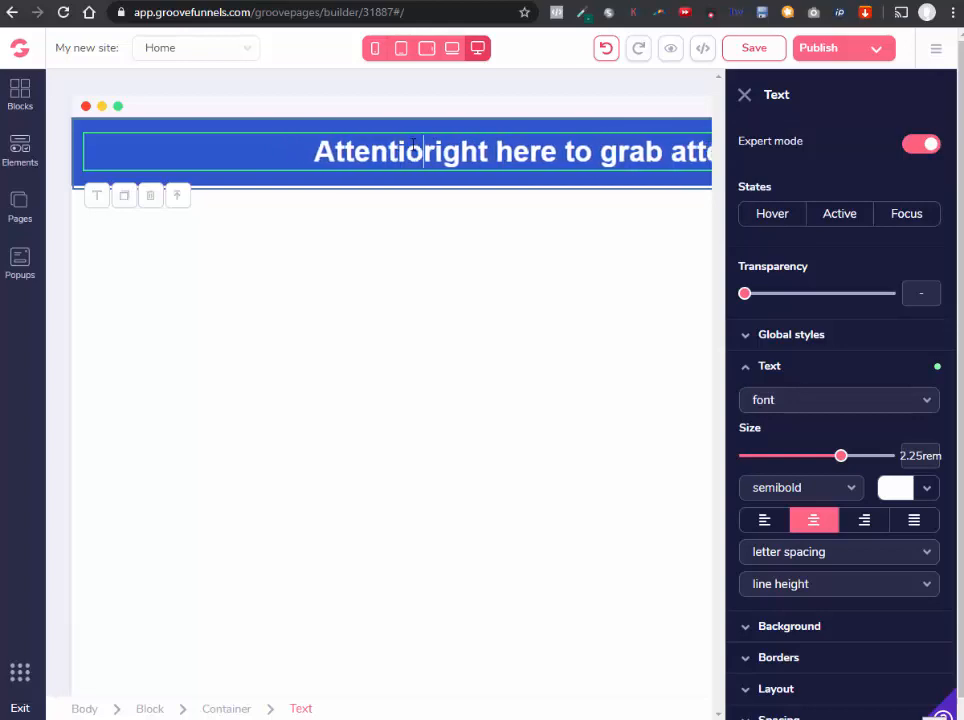
type("n: Online")
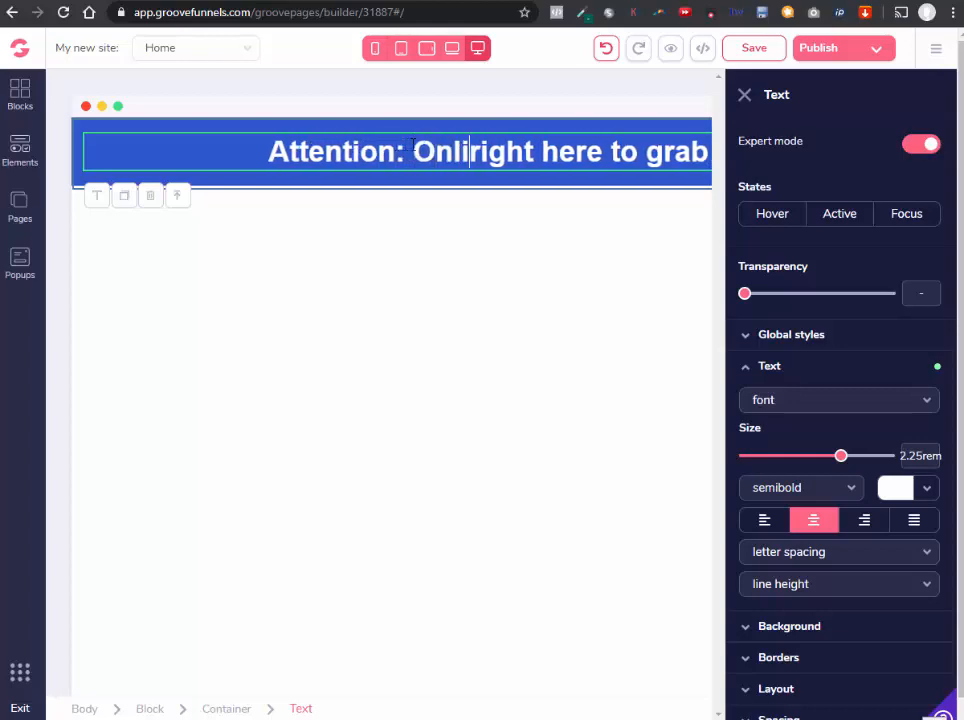
type(" Marketright he")
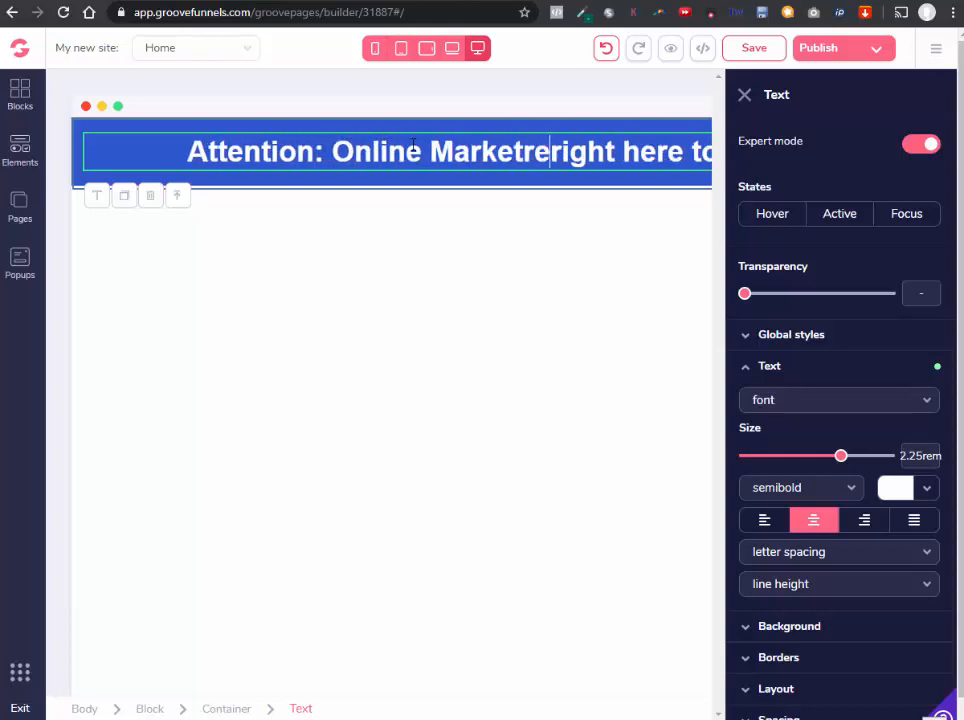
key("BackSpace")
key("BackSpace")
type("ers")
key("shift+End")
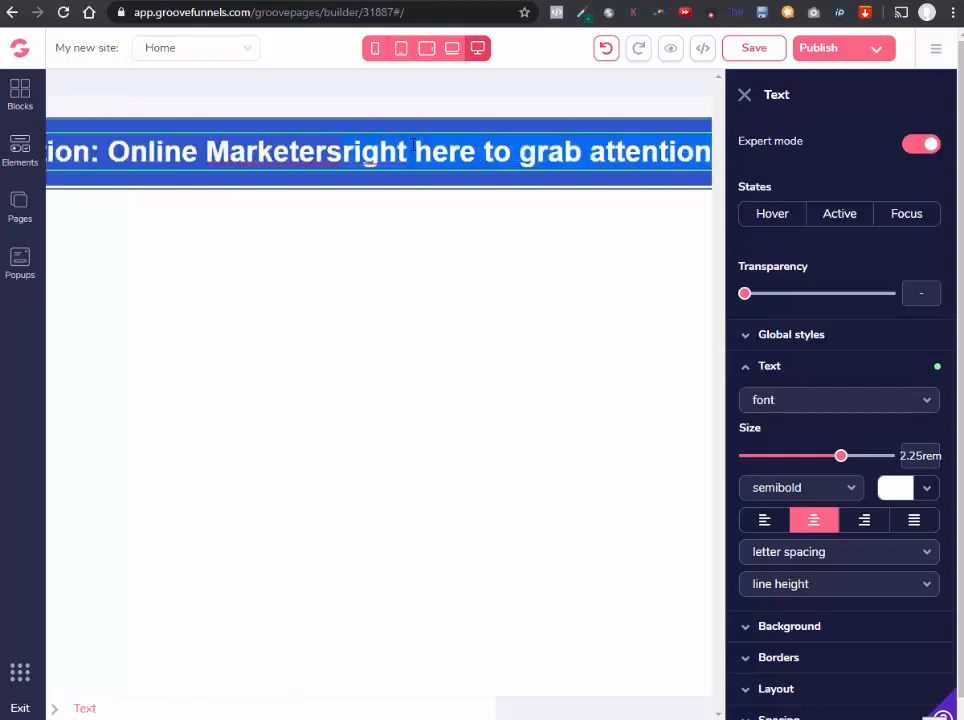
key("Delete")
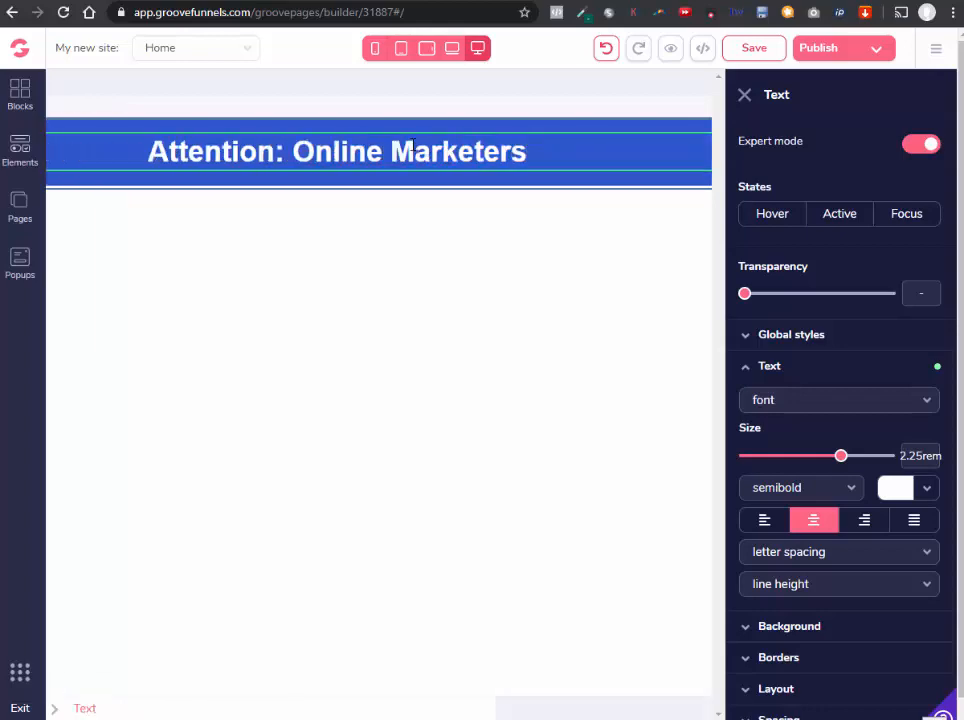
Review the myonlinestartup sign-up page, partner page and free-course opt-in page as references, and return to the page builder.
left_click(765, 4)
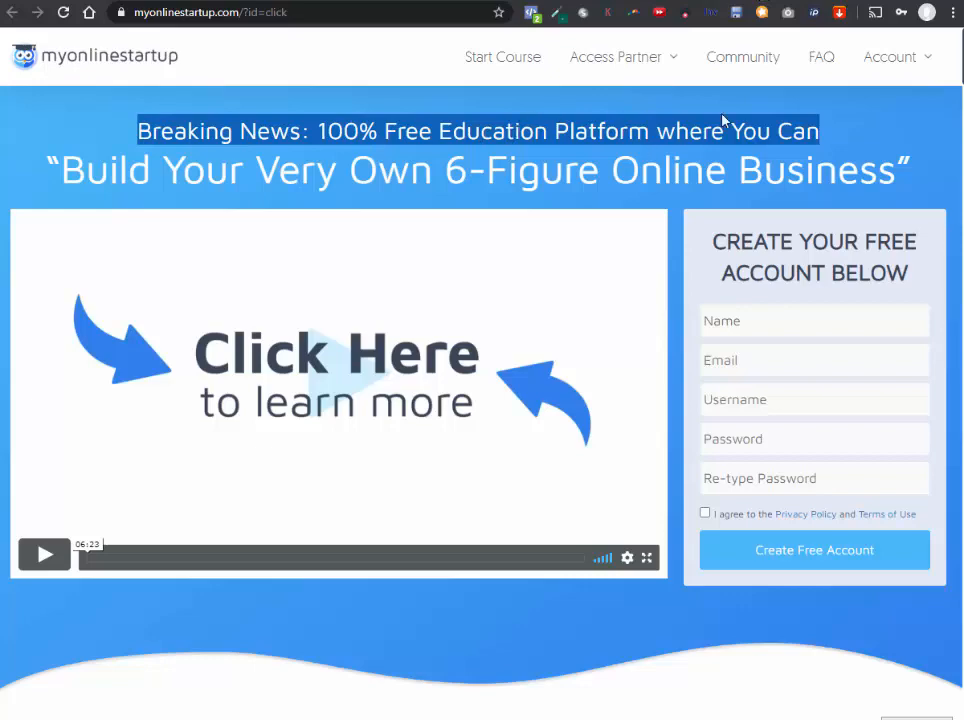
left_click(746, 4)
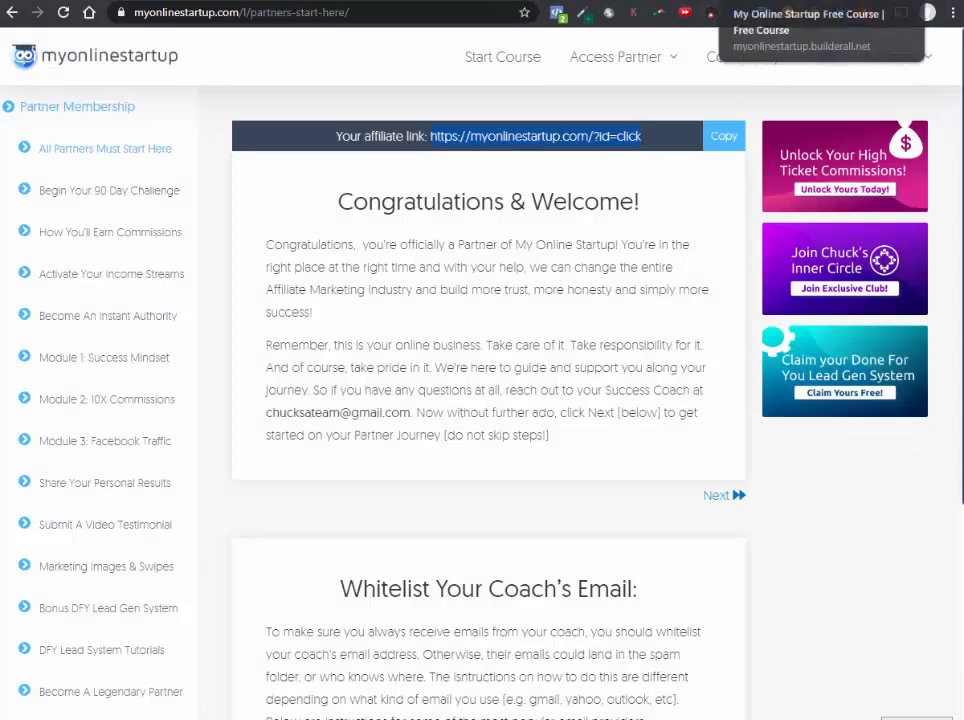
left_click(790, 3)
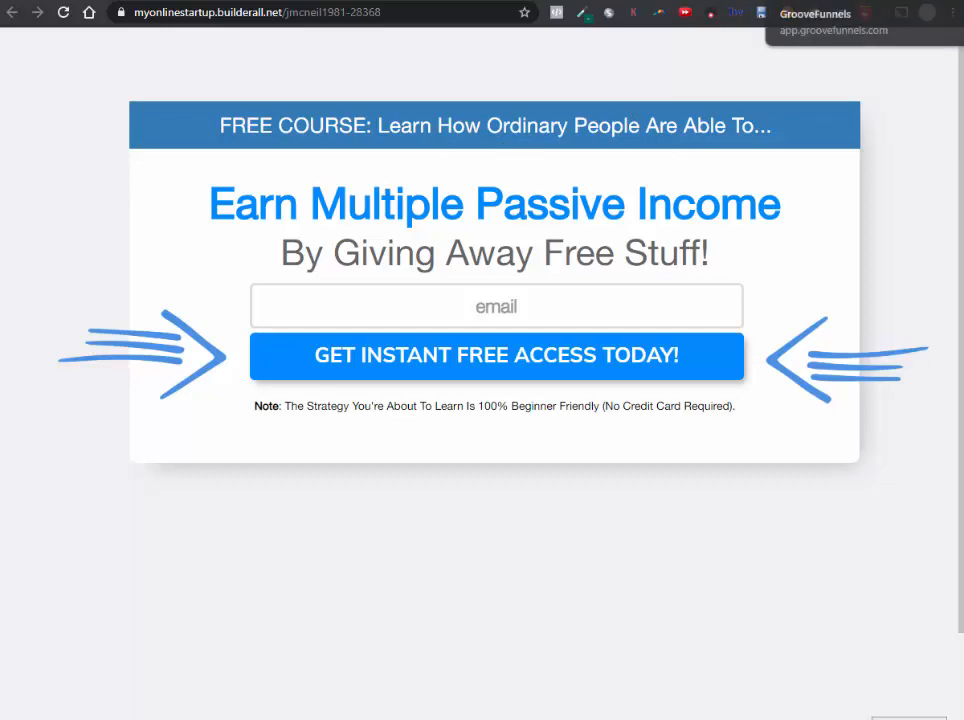
left_click(773, 6)
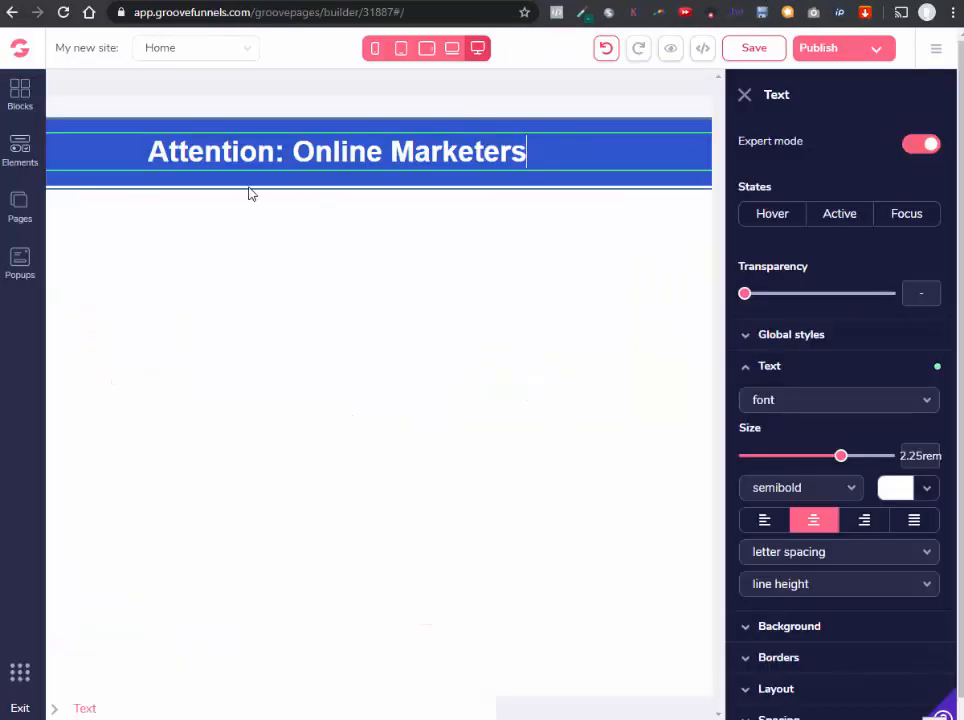
Add the black content block with blue text below the alert bar and close the block library.
left_click(19, 97)
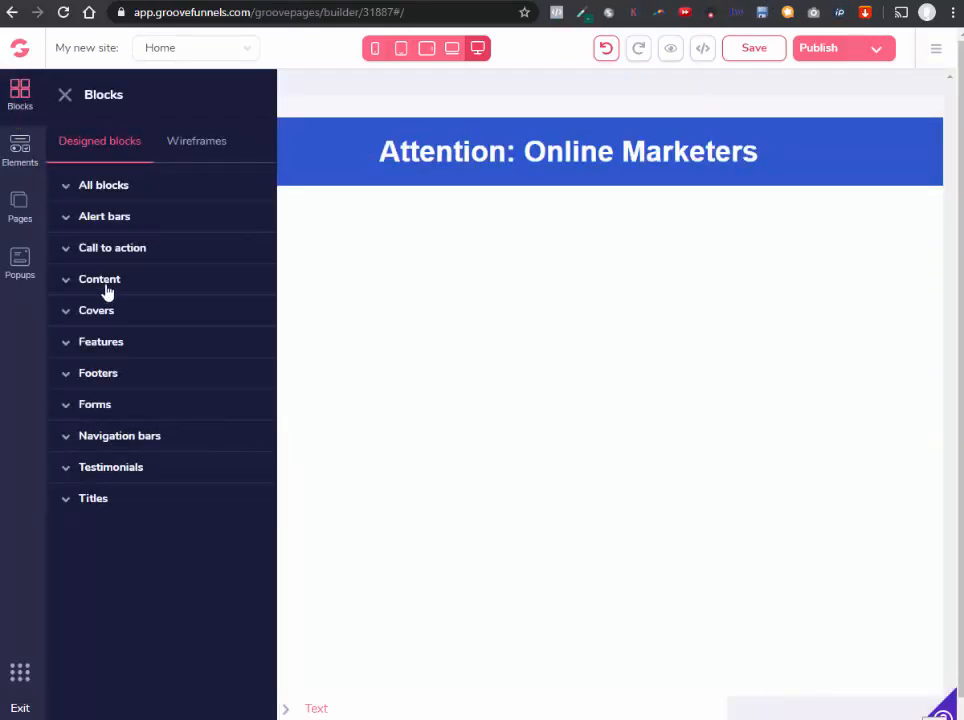
left_click(107, 285)
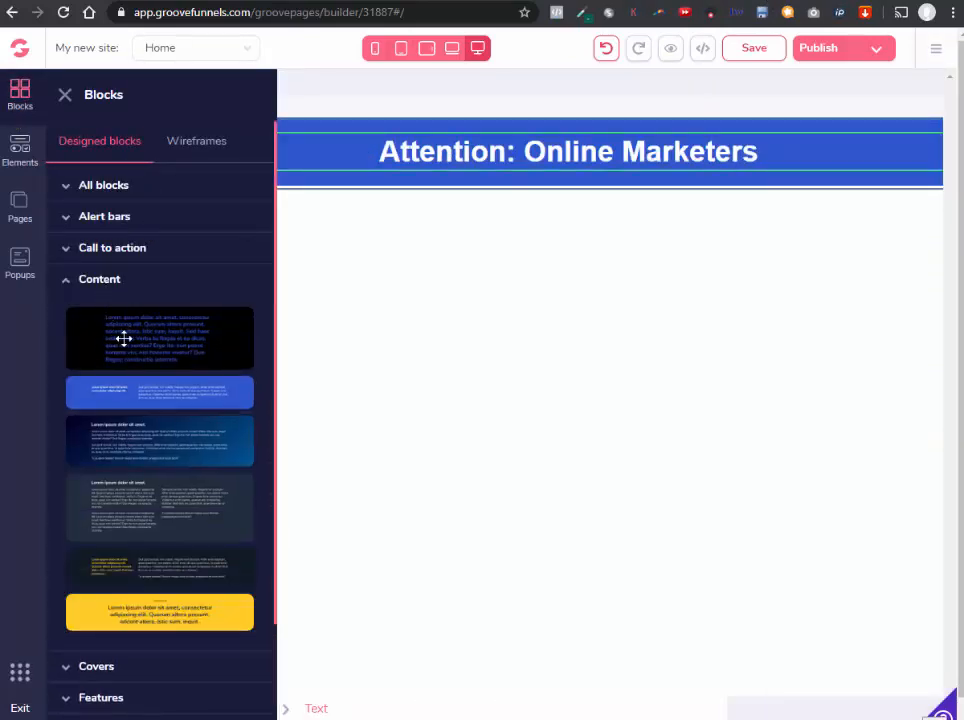
left_click_drag(129, 336, 424, 276)
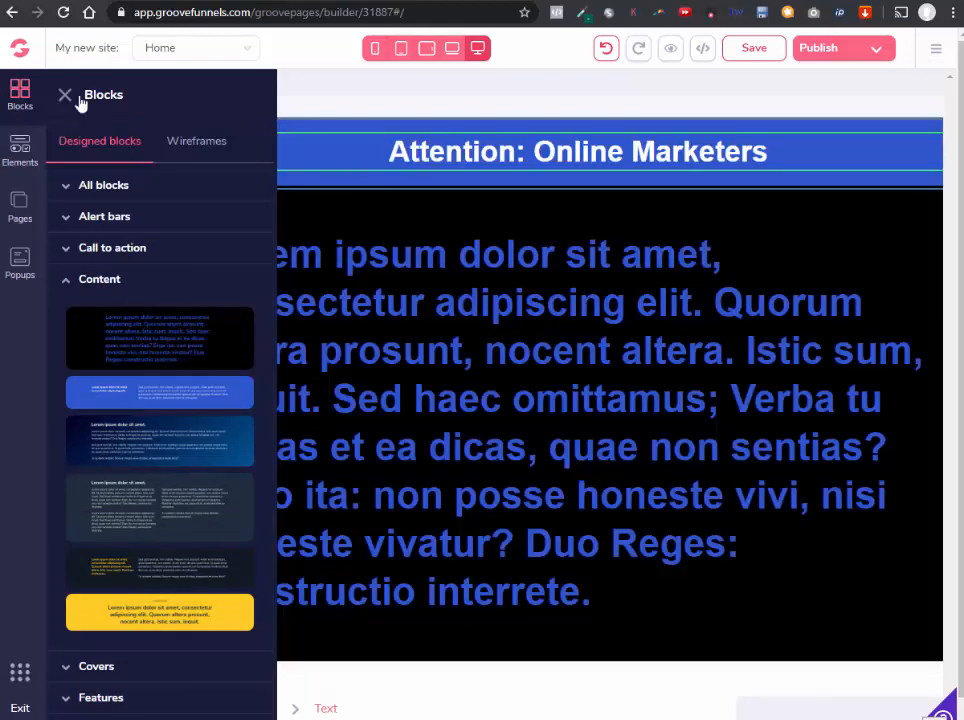
left_click(65, 97)
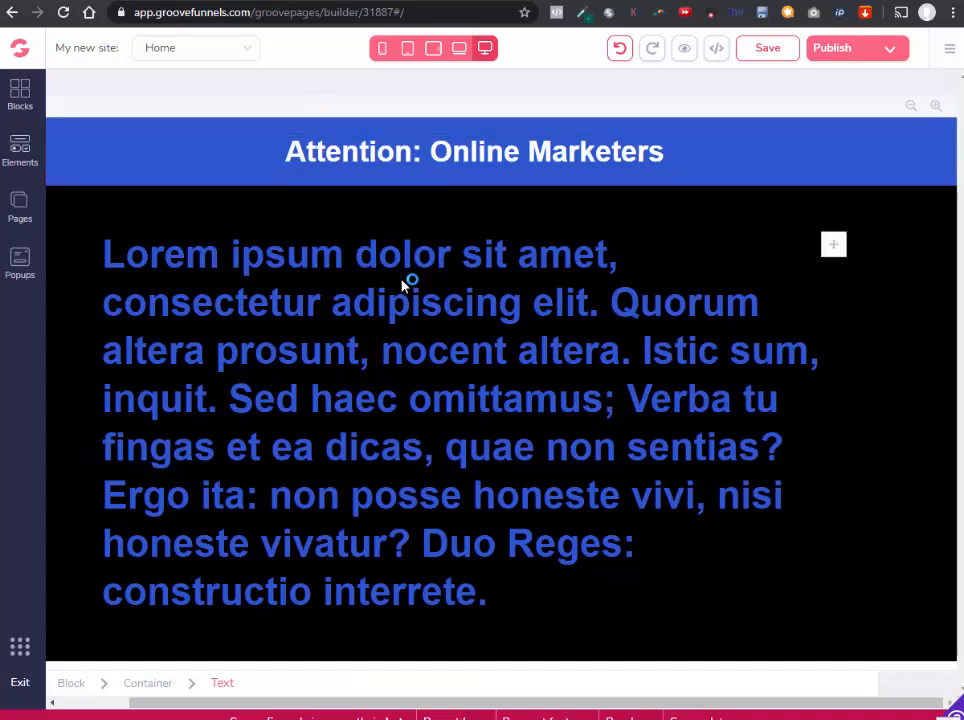
Select the content block's text and set its size to 2.25rem.
left_click(609, 243)
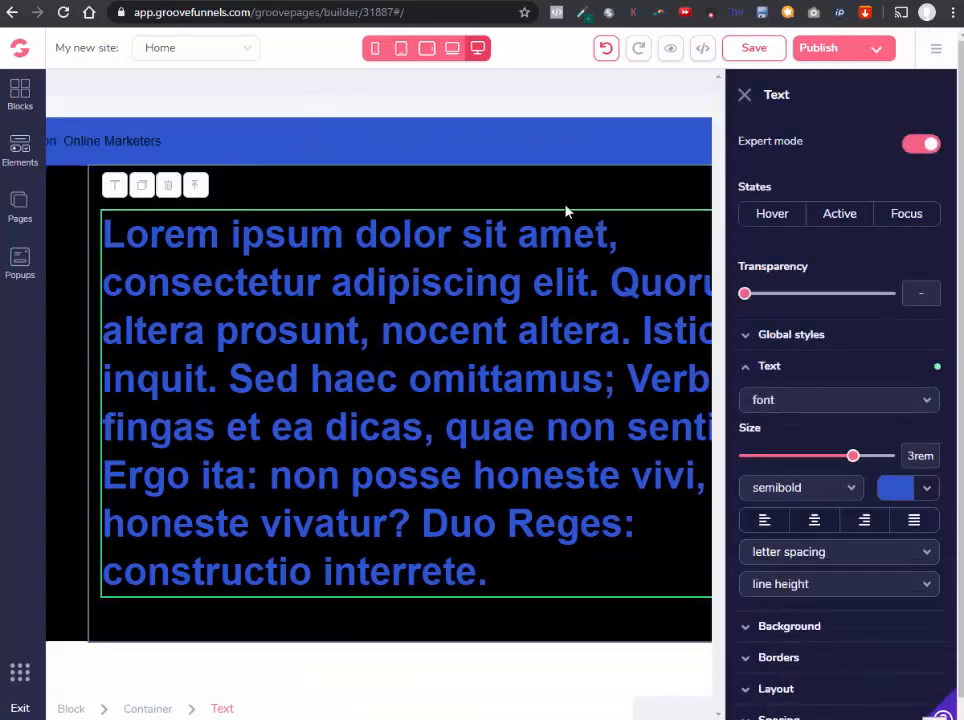
triple_click(572, 203)
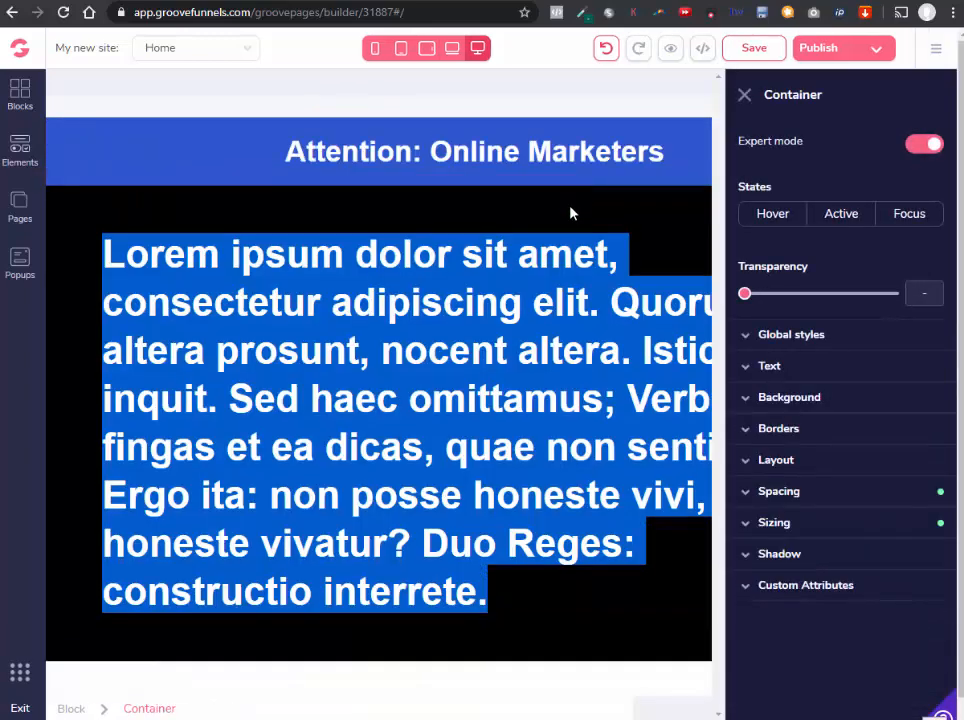
double_click(571, 212)
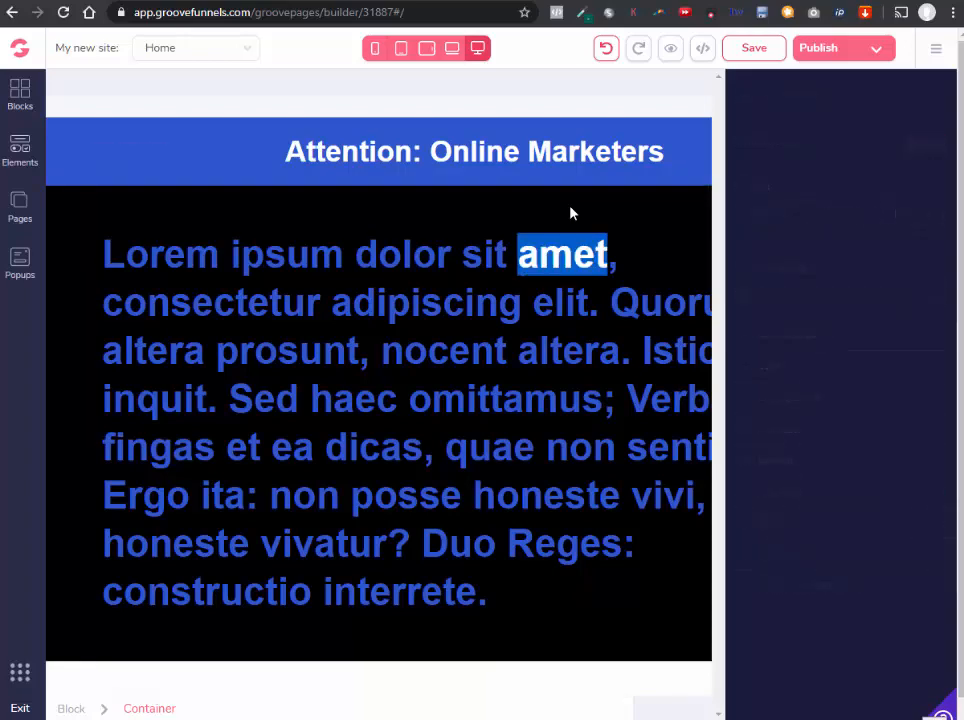
double_click(565, 303)
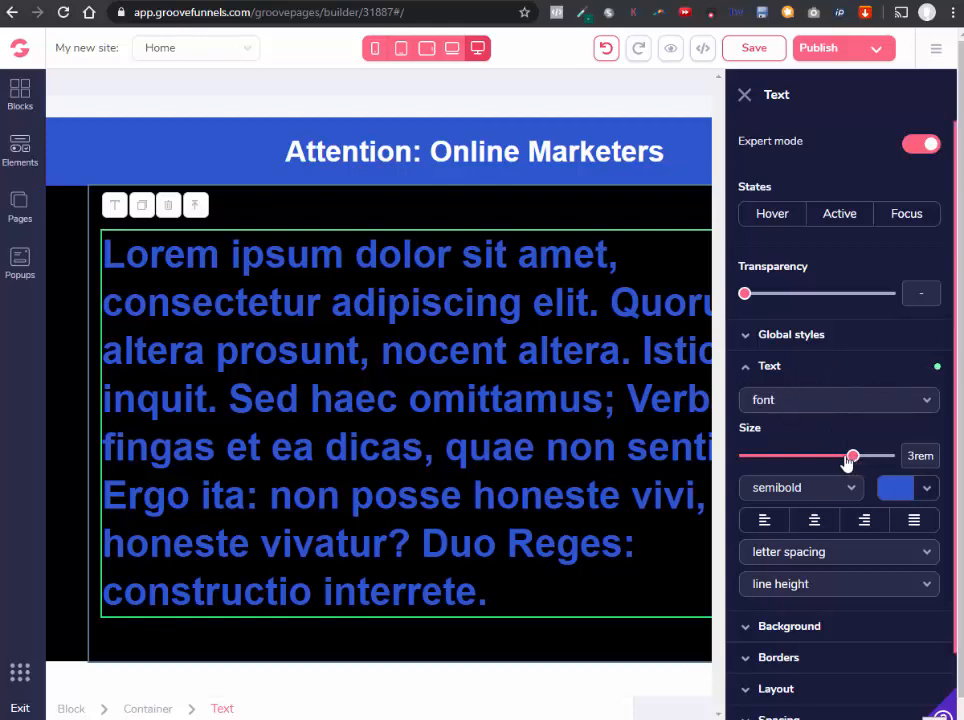
left_click_drag(855, 460, 845, 462)
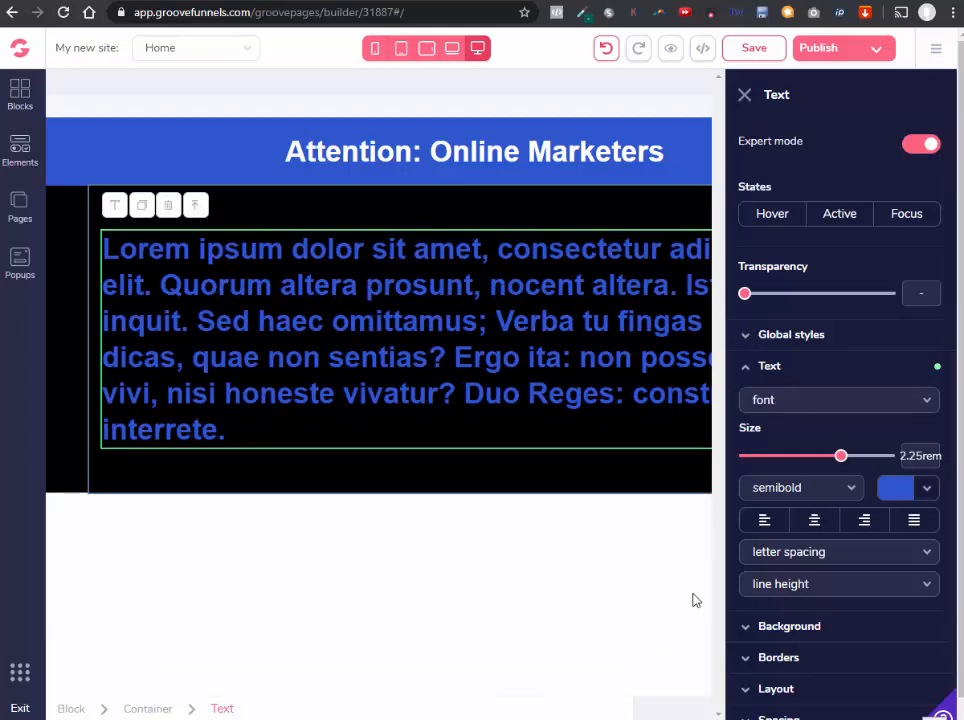
Set the background color of the content block's text to white (#FFFFFF).
left_click(747, 630)
scroll(789, 616, "down", 2)
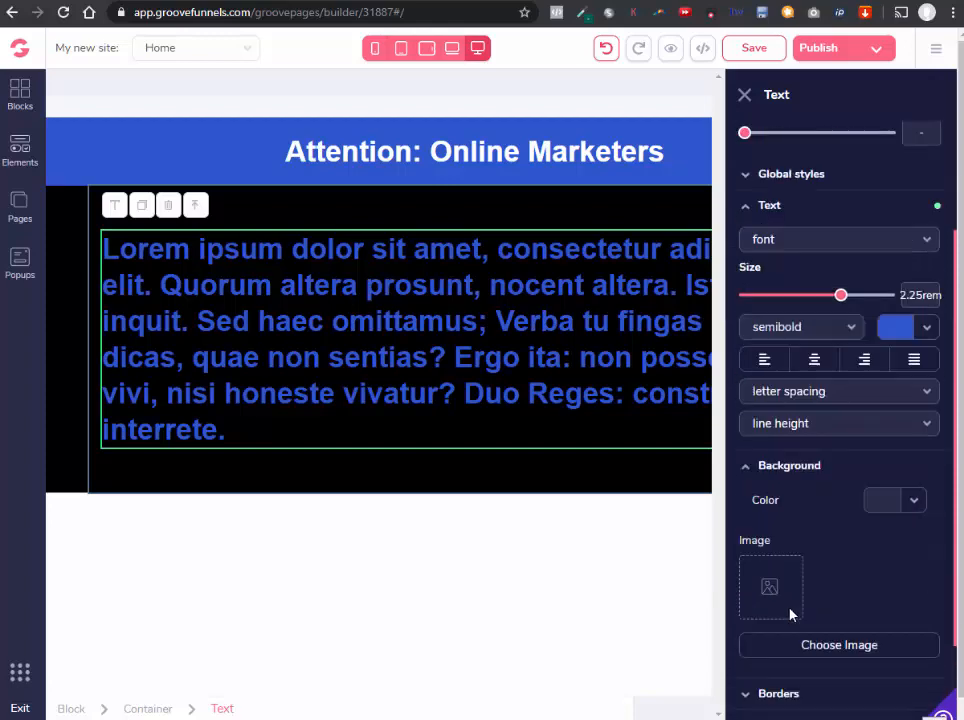
left_click(910, 504)
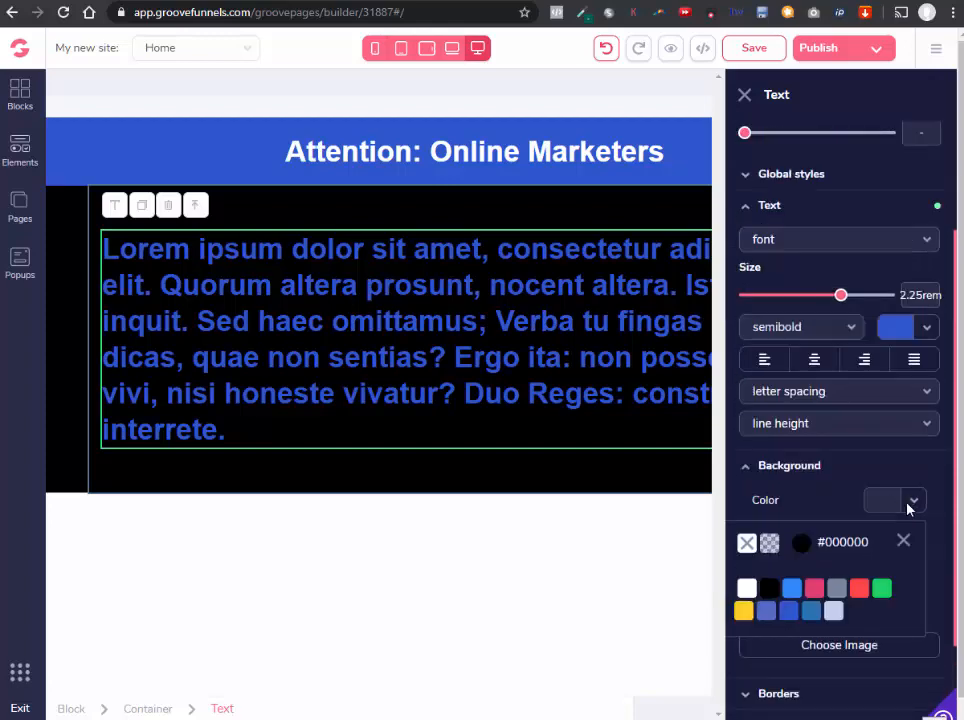
left_click(745, 590)
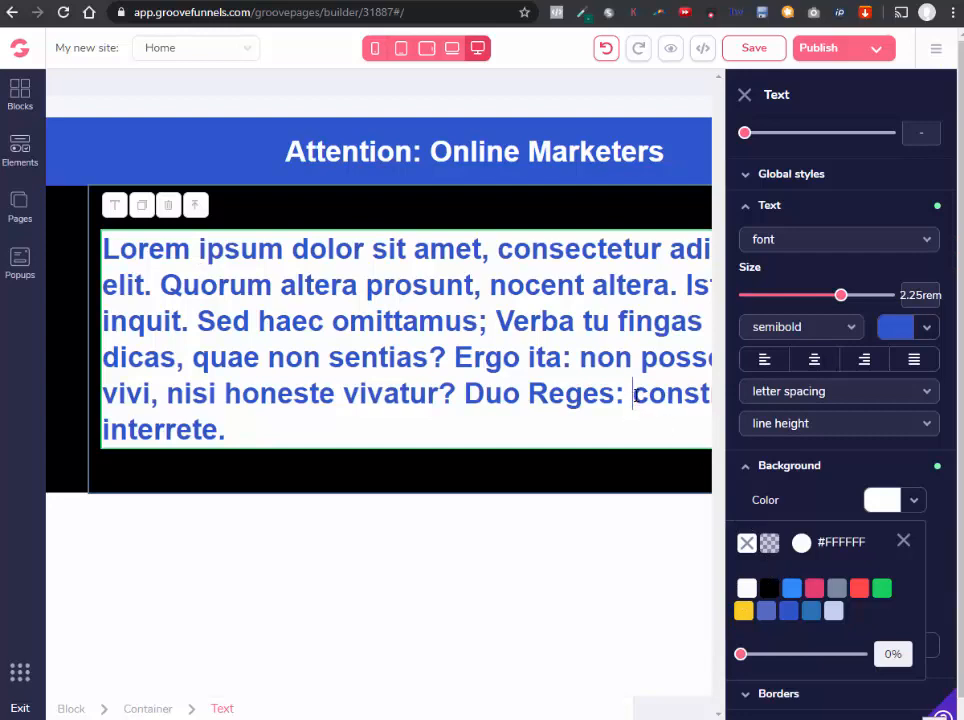
Select the container around the headline text and set its background color to white (#FFFFFF).
left_click(633, 395)
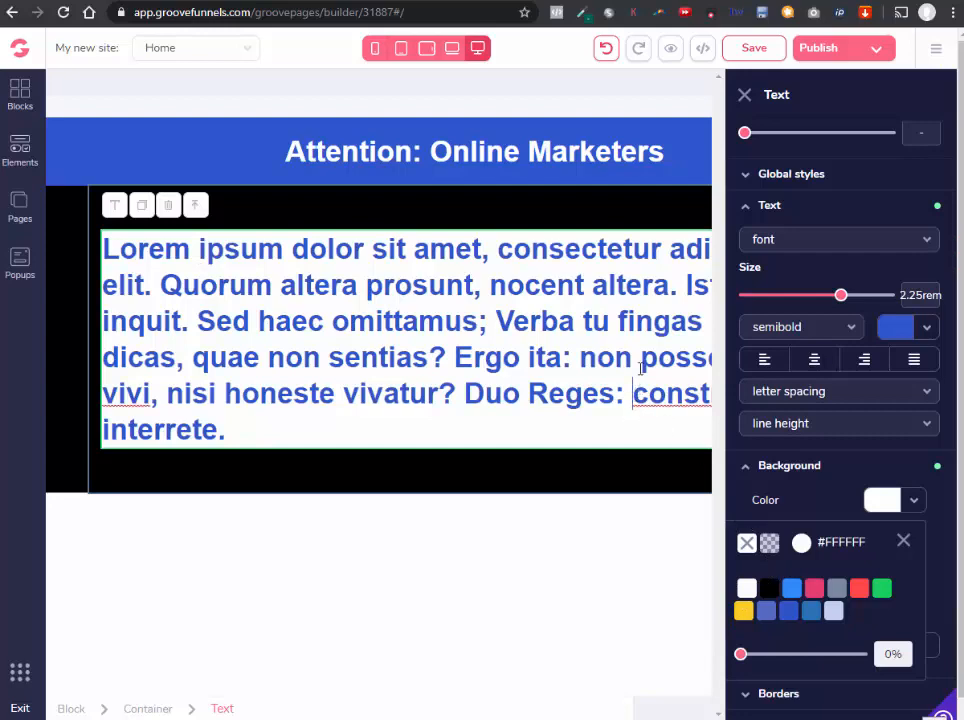
left_click(577, 218)
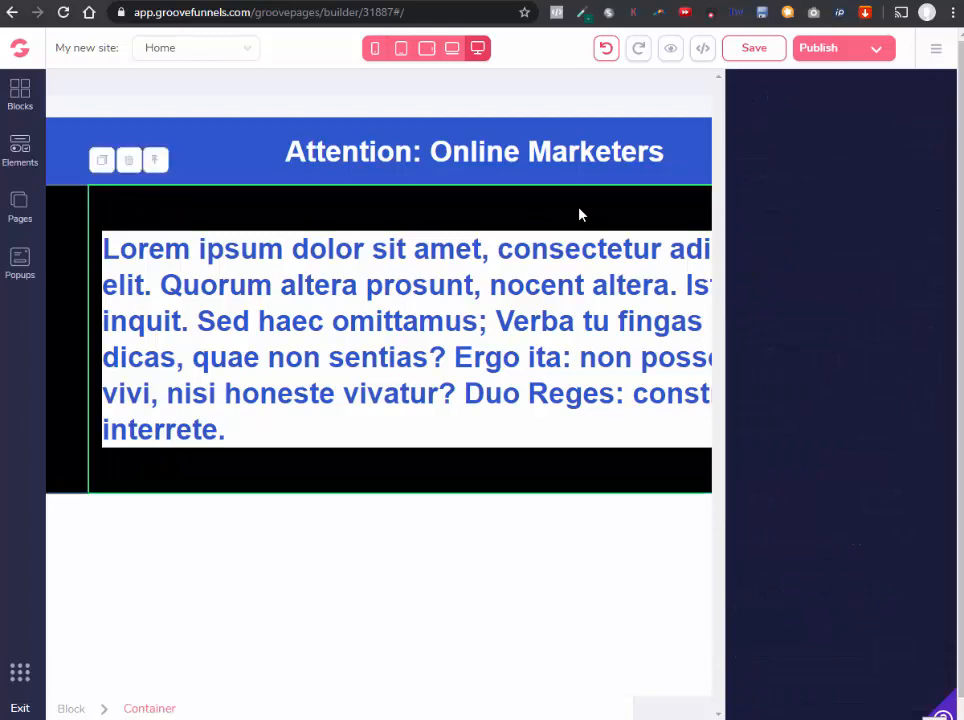
double_click(579, 214)
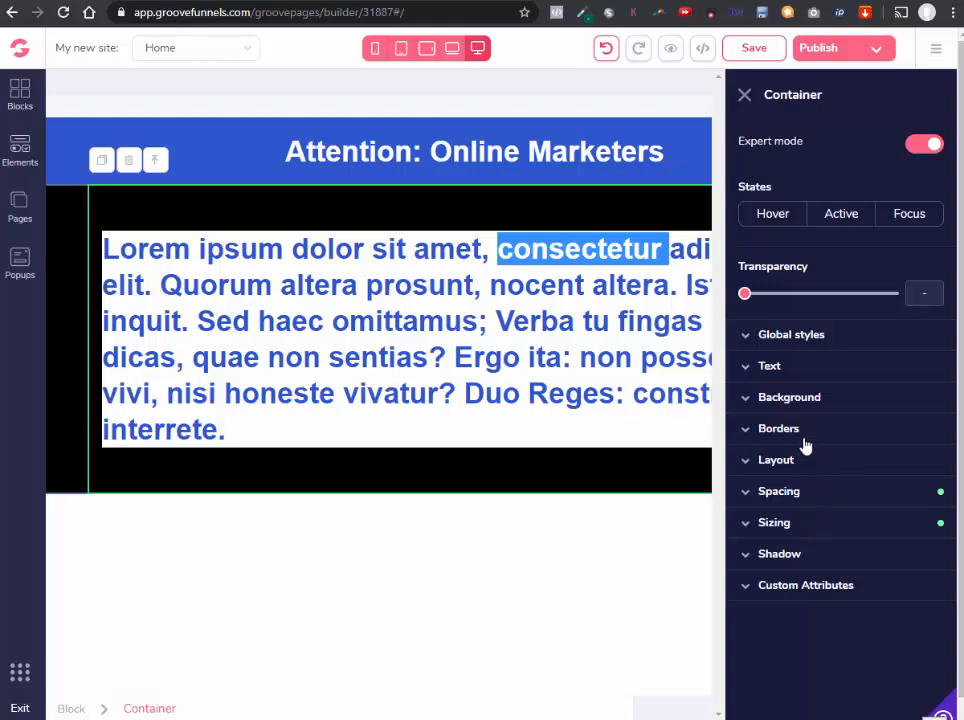
left_click(824, 399)
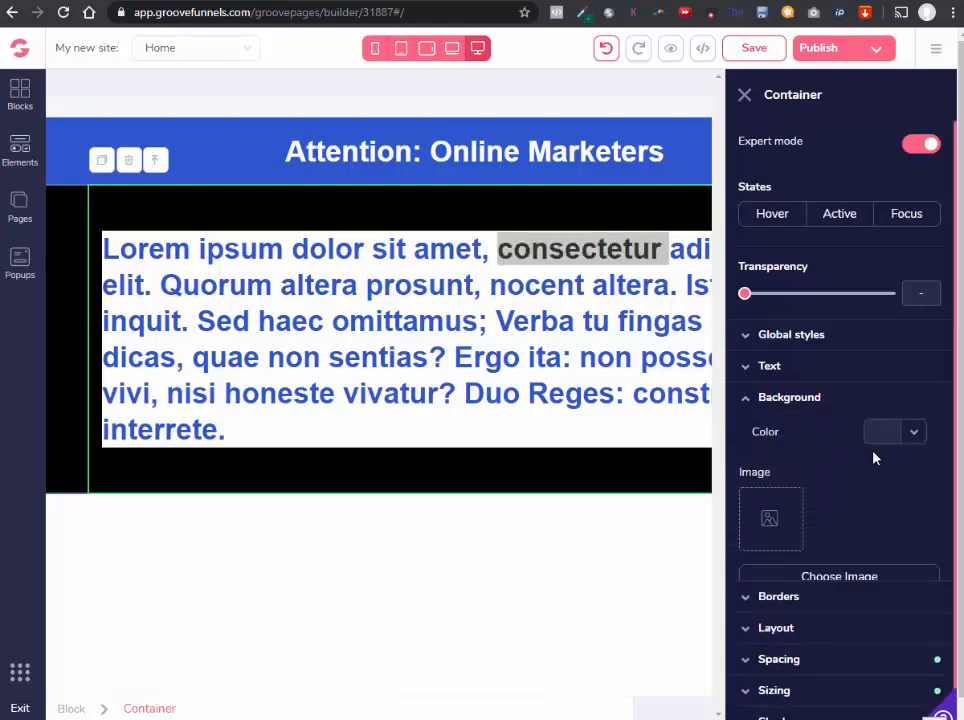
left_click(911, 433)
left_click(746, 521)
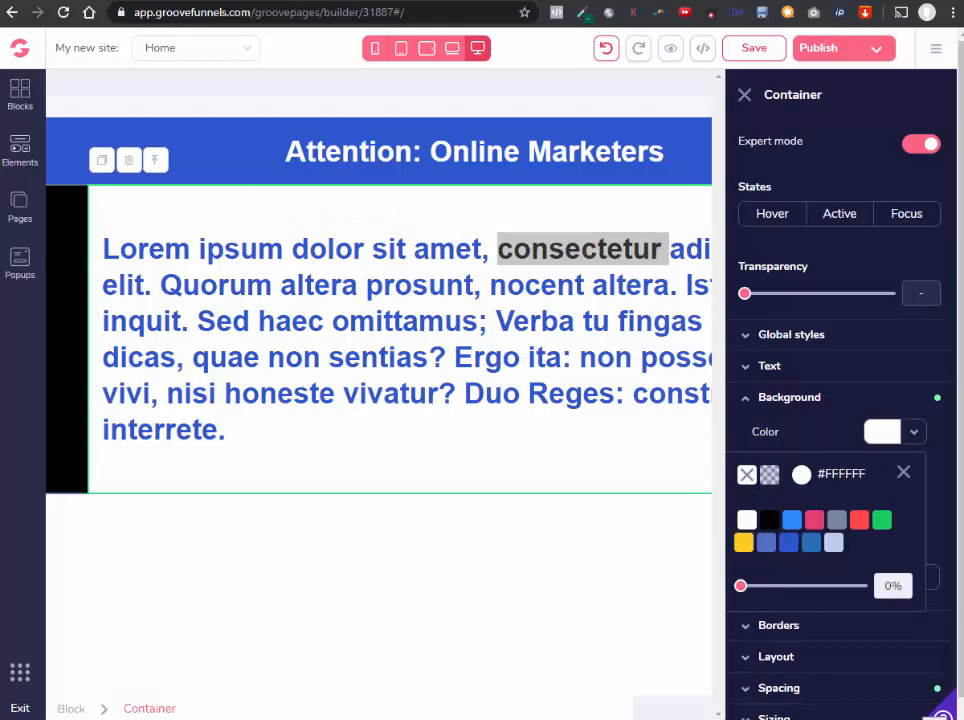
Set the background color of the whole content block behind the container to white (#FFFFFF).
left_click(71, 344)
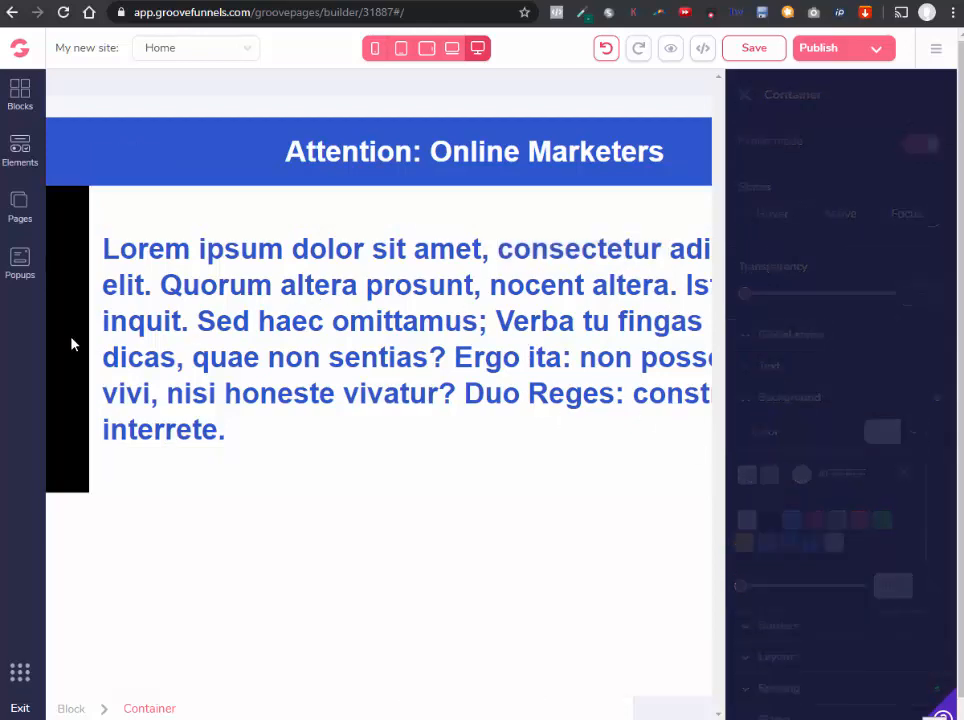
left_click(71, 342)
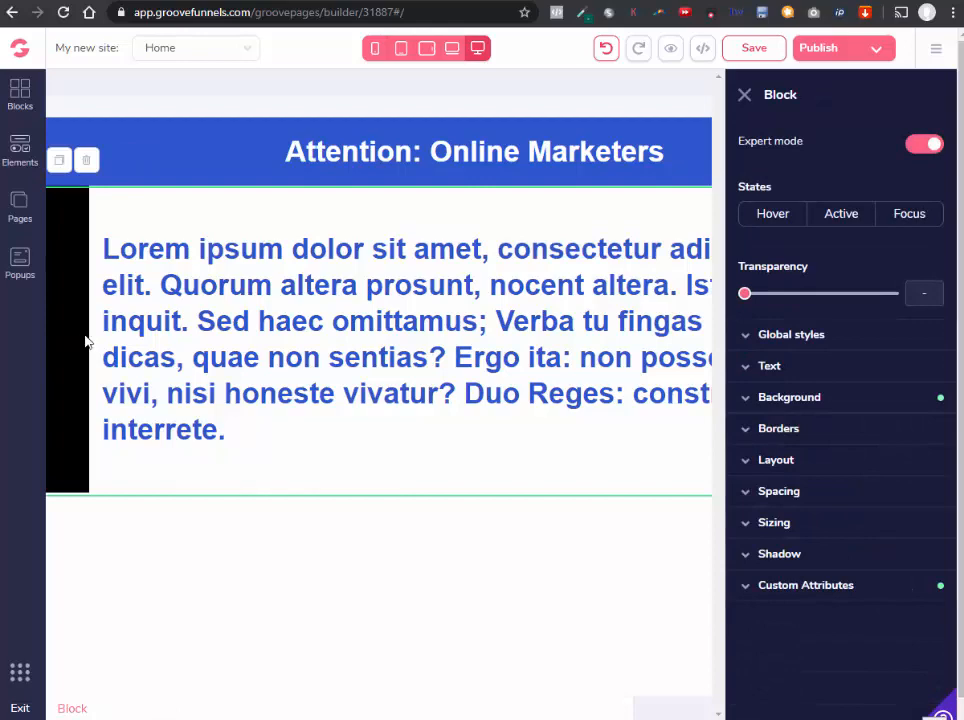
left_click(891, 398)
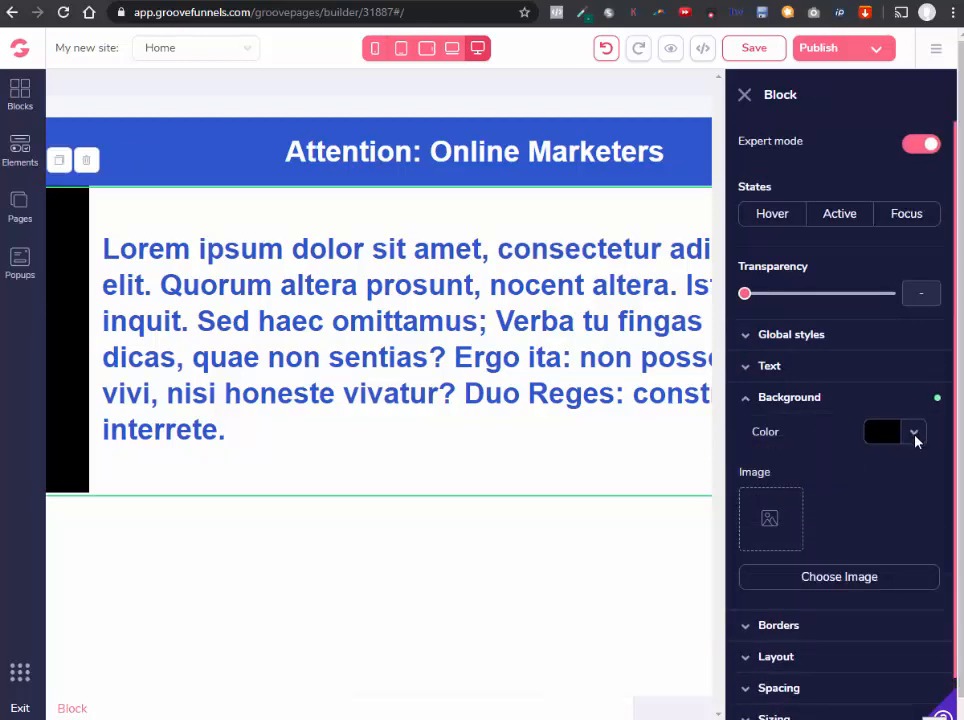
left_click(914, 432)
left_click(746, 519)
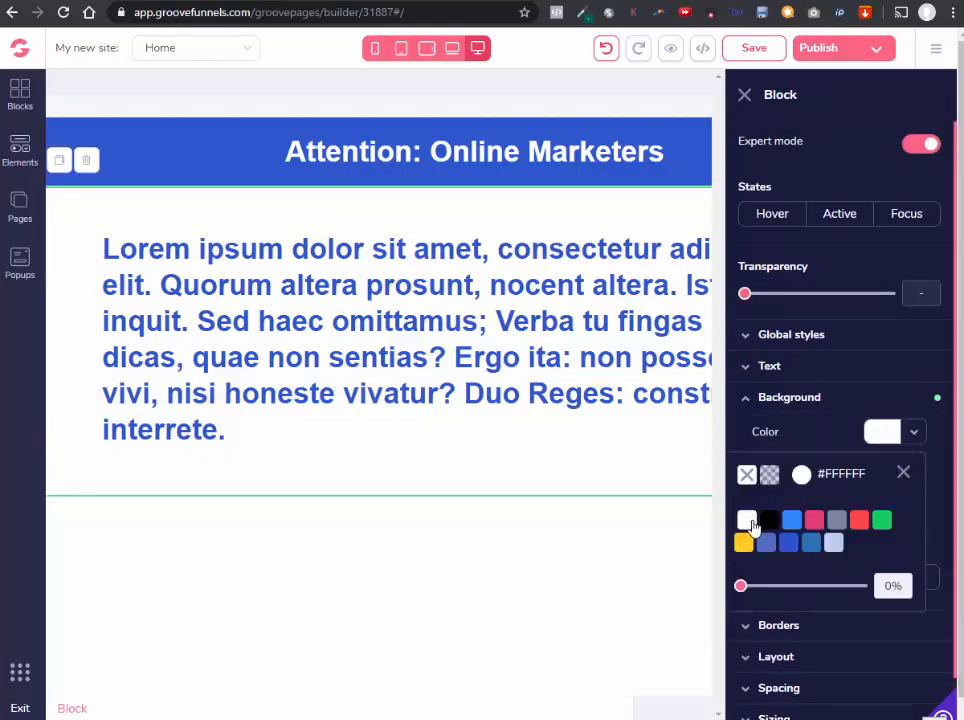
left_click(658, 382)
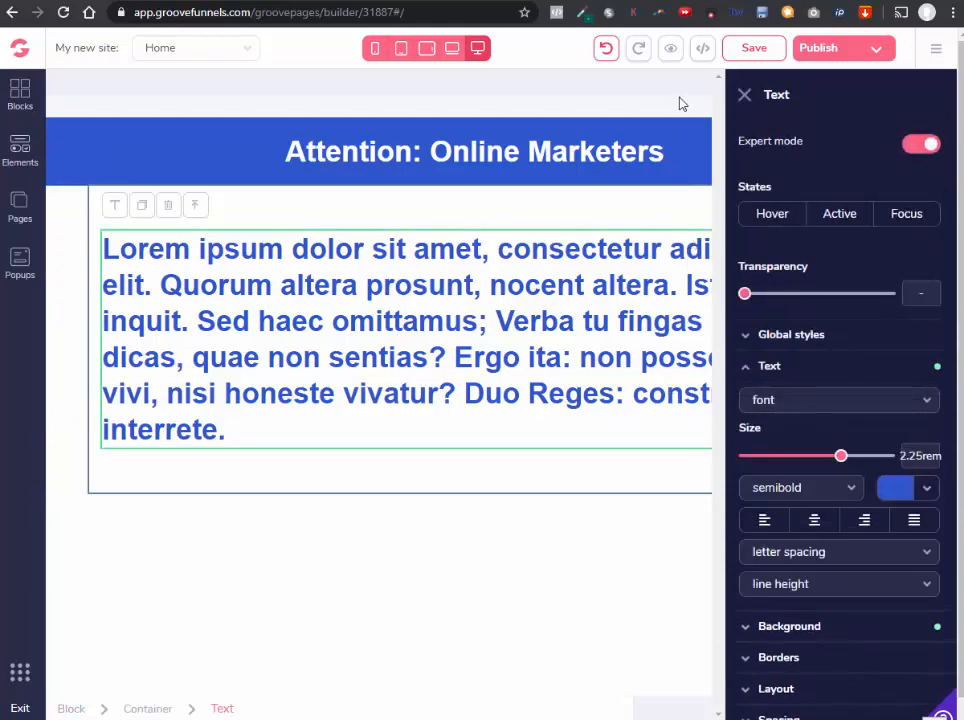
Save the page, preview it in the browser and return to the page builder.
left_click(751, 50)
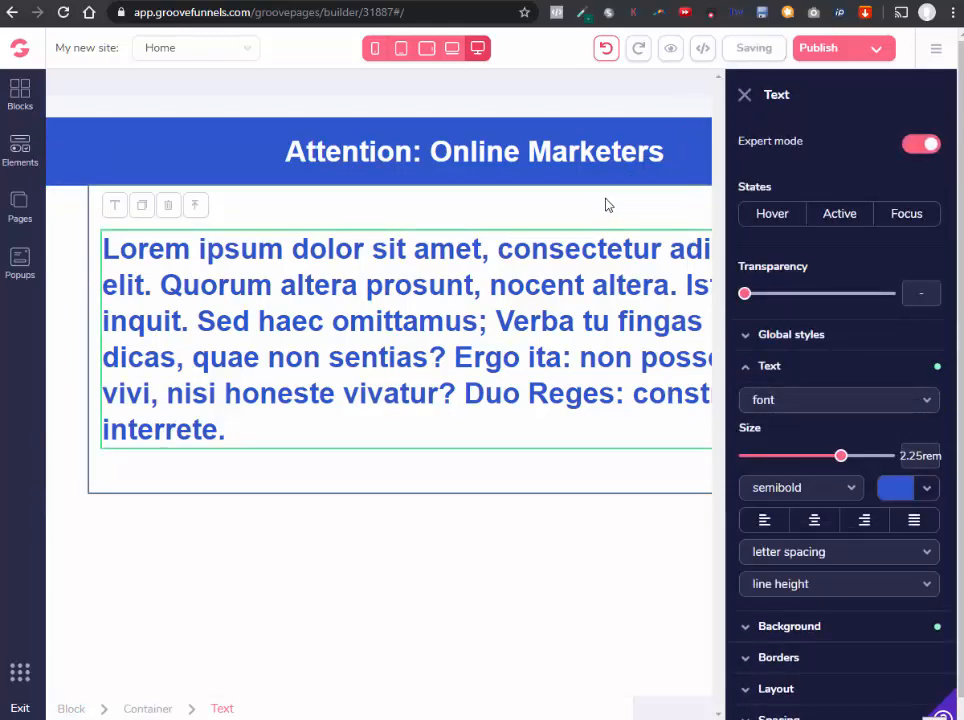
left_click(671, 50)
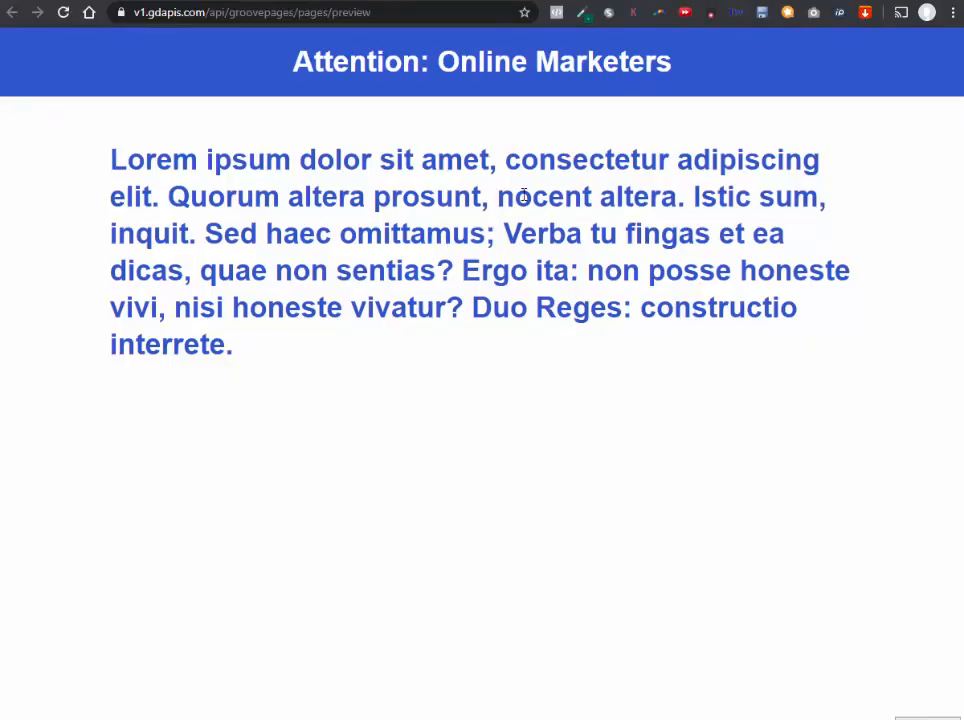
left_click(812, 1)
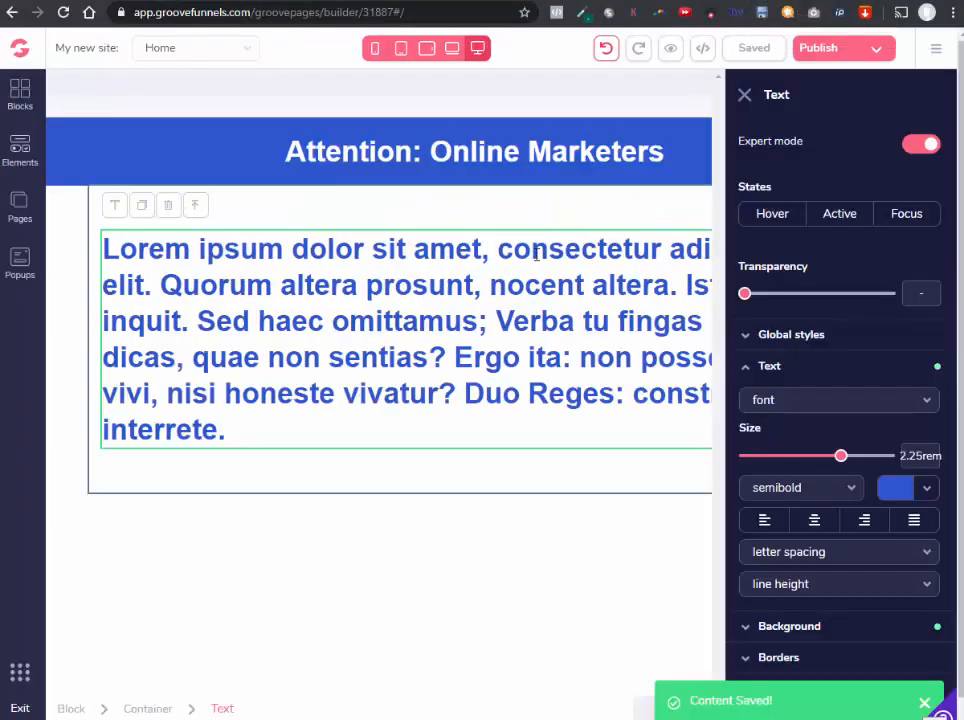
Replace the first line of the placeholder text with "Discover How You Can Build A 6-Figure Business Online Just By Giving Away Free Stuff!".
left_click(490, 246)
triple_click(492, 246)
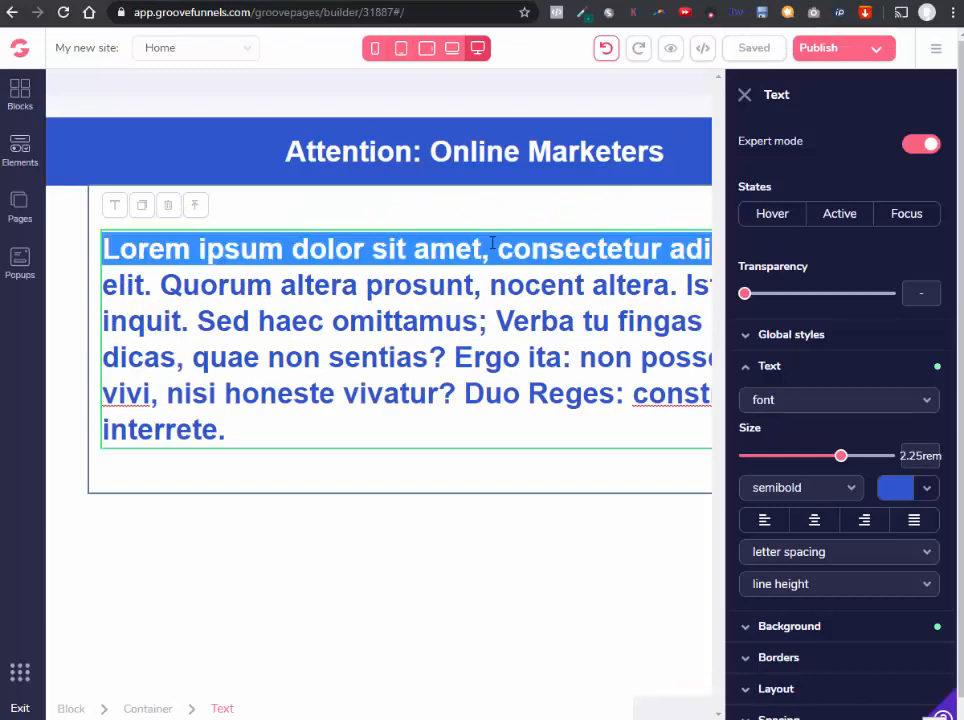
type("Dis")
type("cover How Yo")
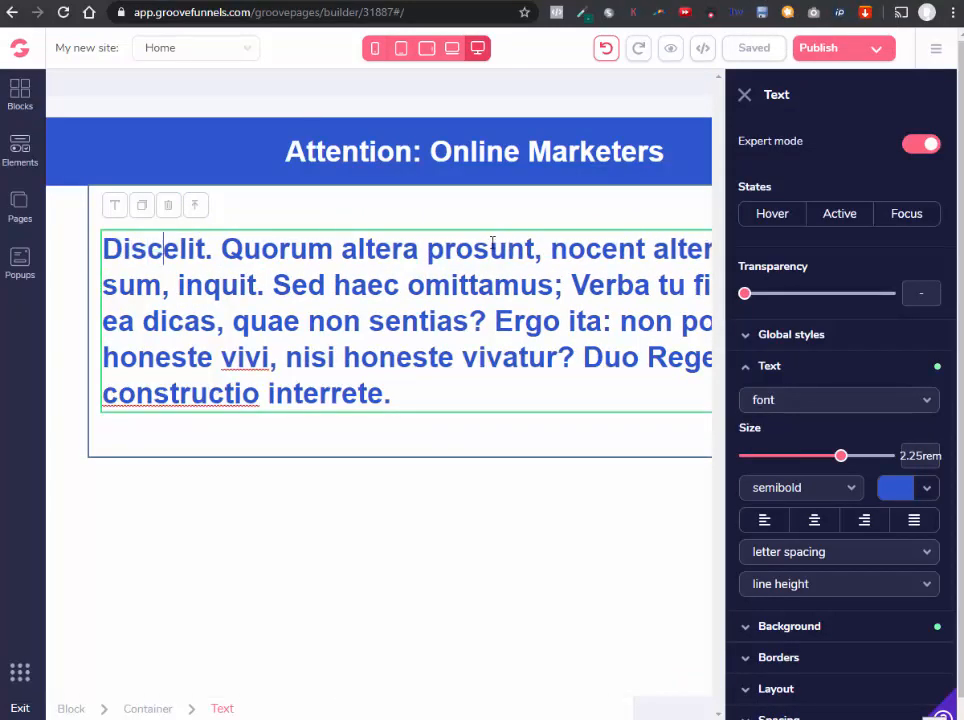
type("u Can Build A ")
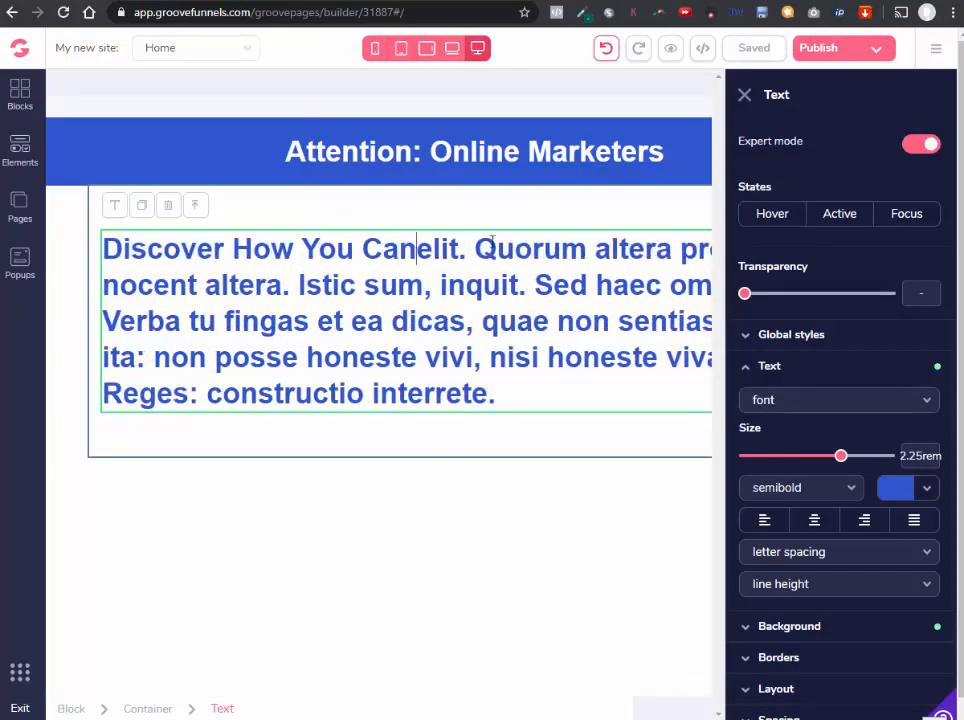
type("6-Figure")
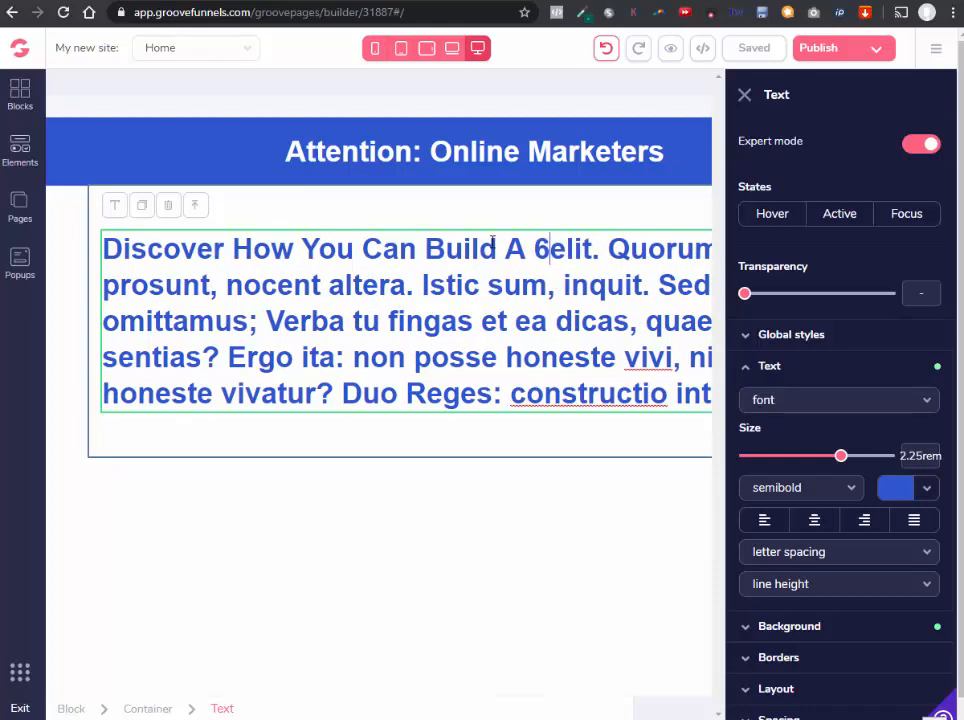
type(" Business Onl")
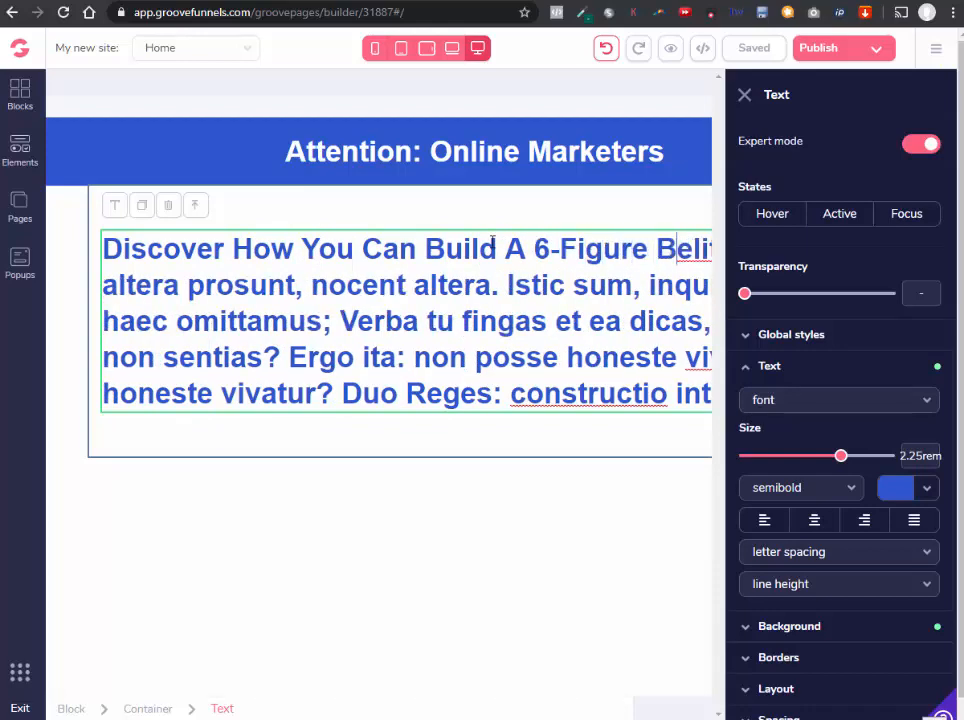
type("ine Just By")
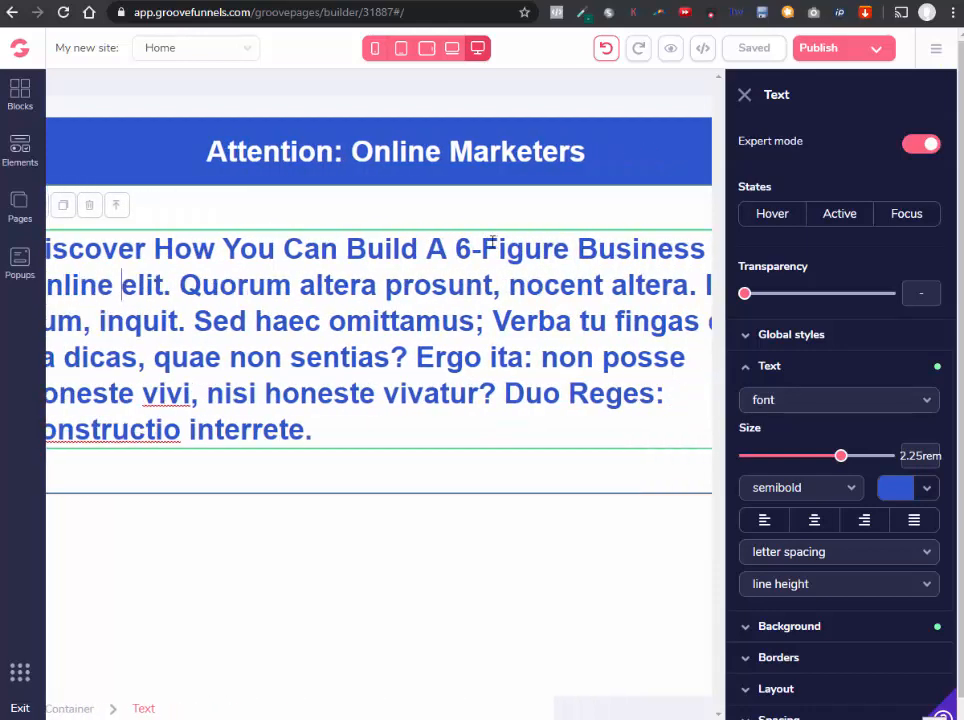
type(" Giving Away Free")
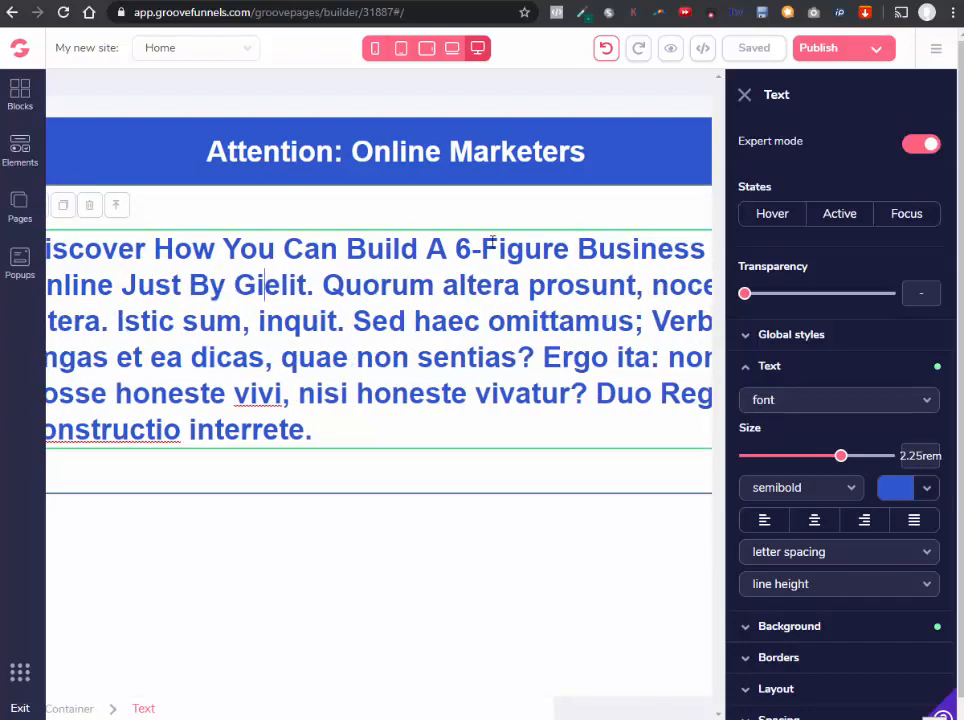
type(" Stu")
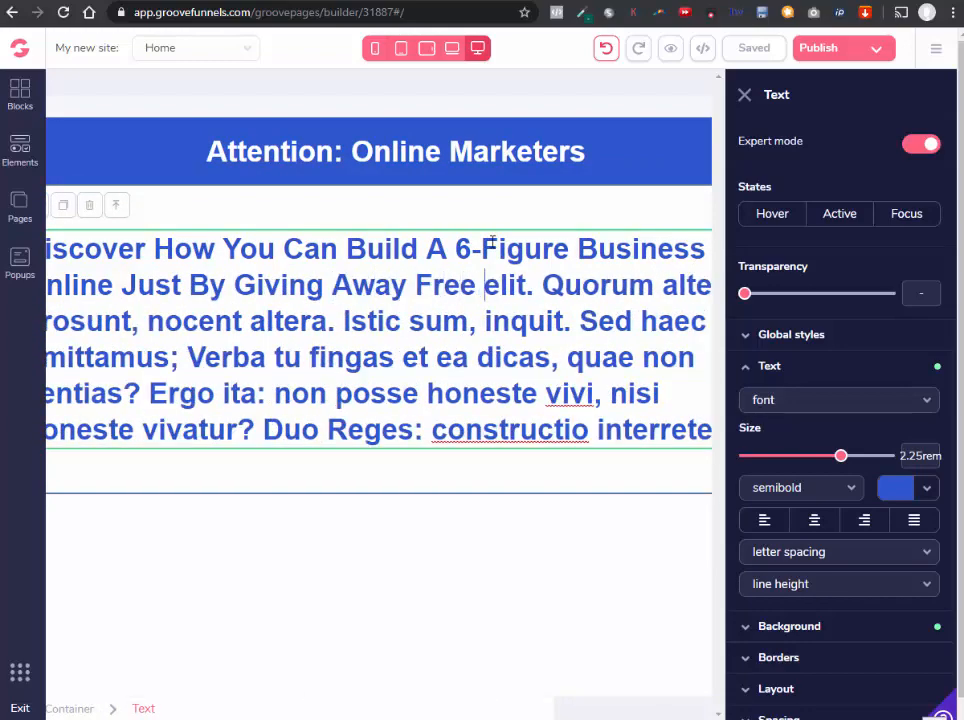
type("ff!")
Delete the remaining lorem ipsum text after the new headline.
key("shift+Down")
key("shift+Down")
key("shift+Down")
key("shift+Down")
key("shift+Down")
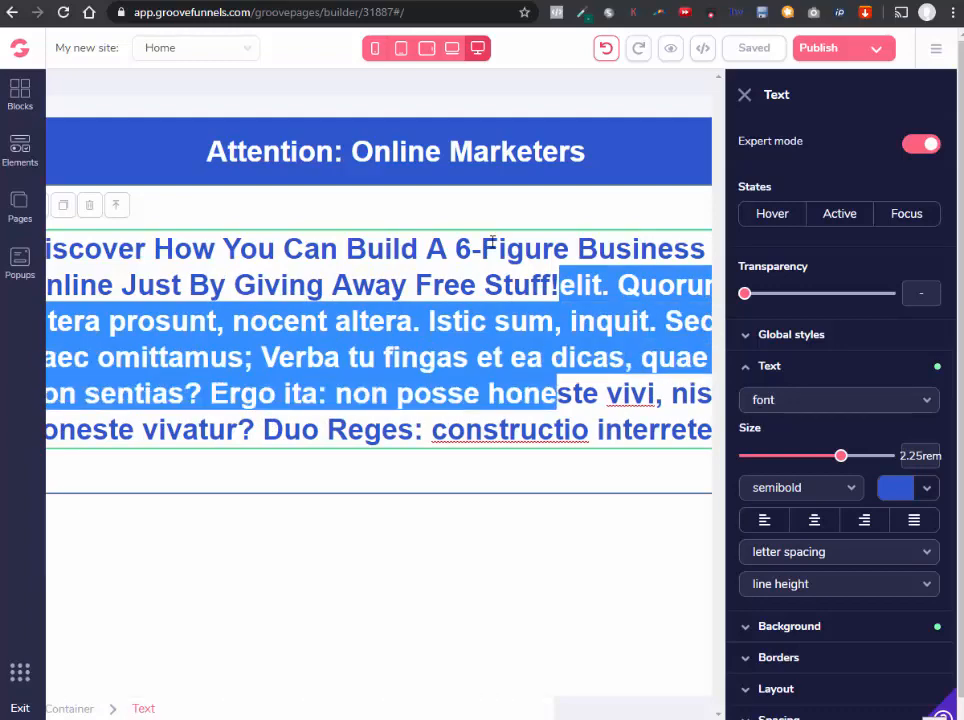
key("Delete")
Select the entire headline, set its size to 3rem and center it.
key("shift+Left")
key("shift+Left")
key("shift+Left")
key("shift+Left")
key("shift+Left")
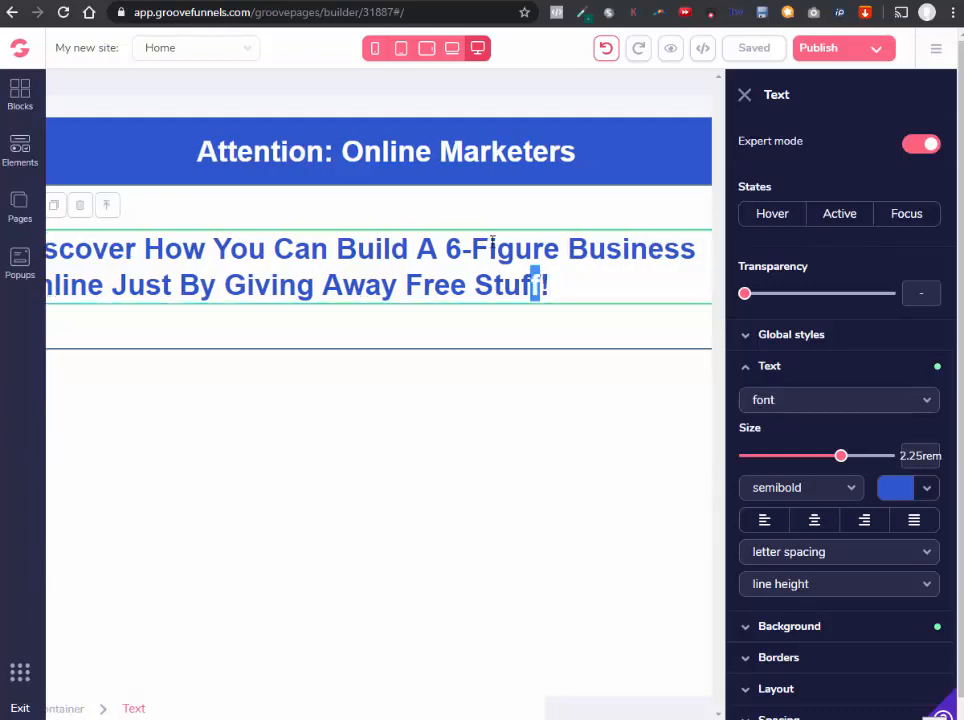
key("Right")
key("shift+Up")
key("shift+Up")
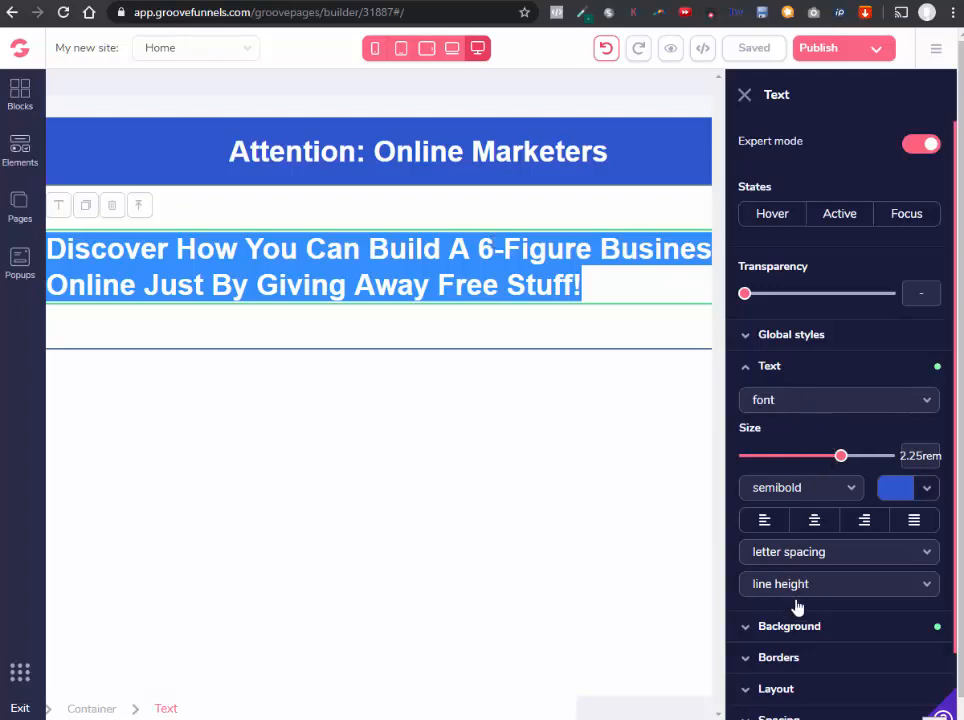
scroll(805, 609, "down", 1)
scroll(812, 580, "up", 1)
left_click_drag(841, 462, 853, 462)
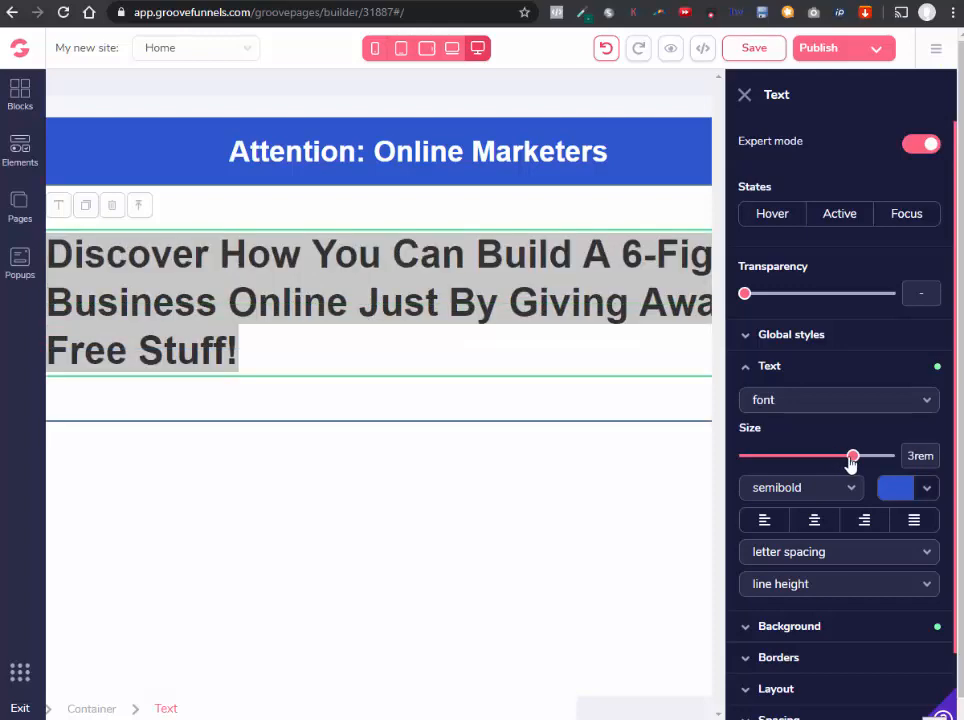
left_click(814, 522)
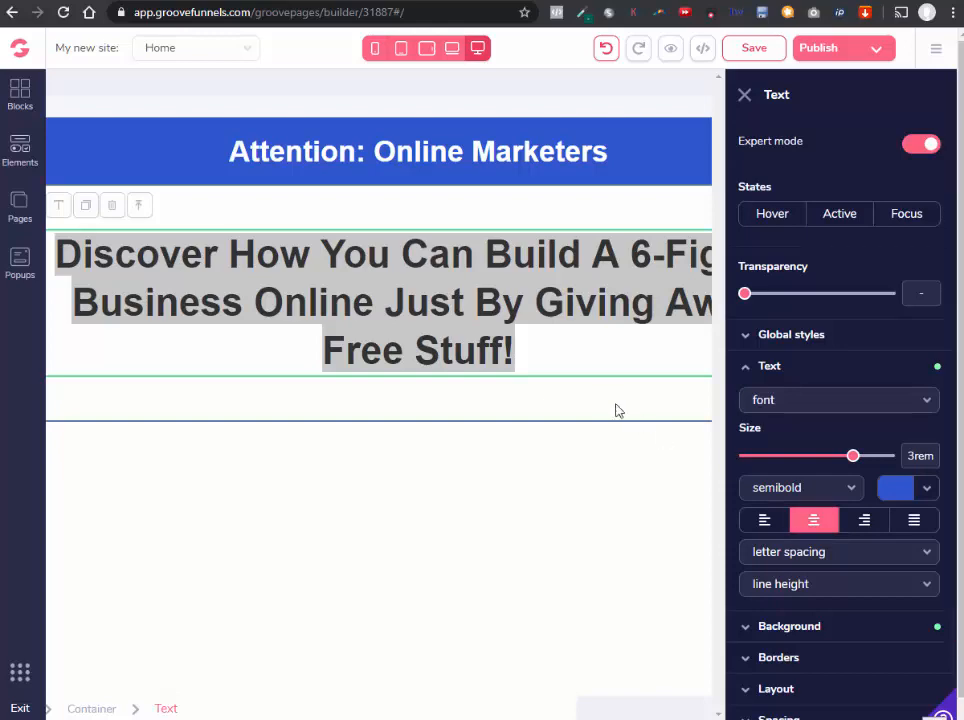
Highlight the words "Free Stuff" in the headline with a bright yellow background.
left_click(611, 349)
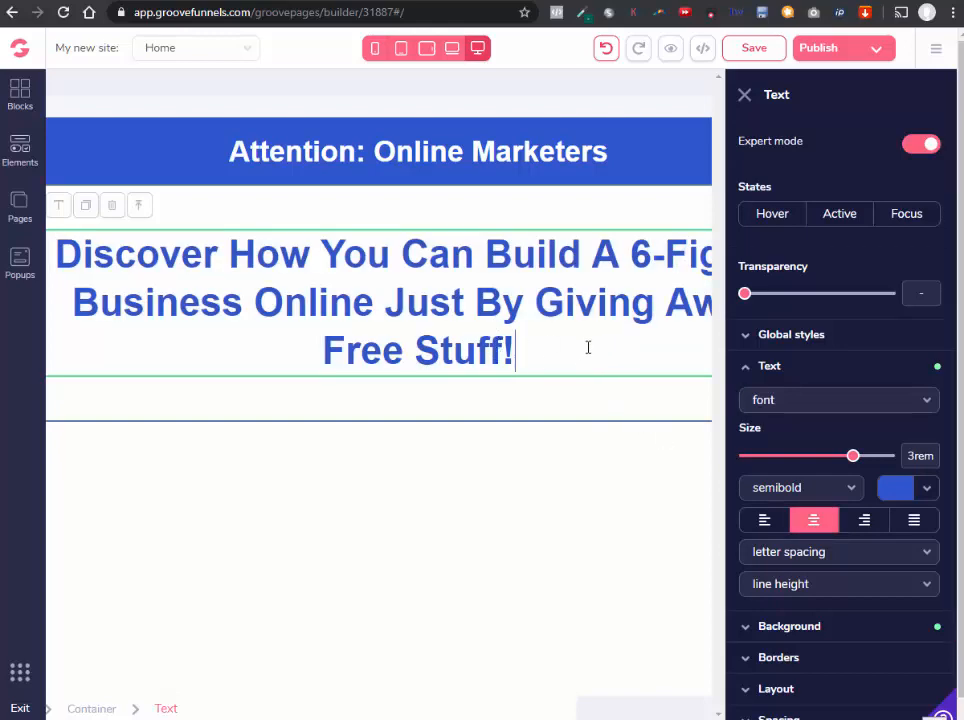
left_click(370, 260)
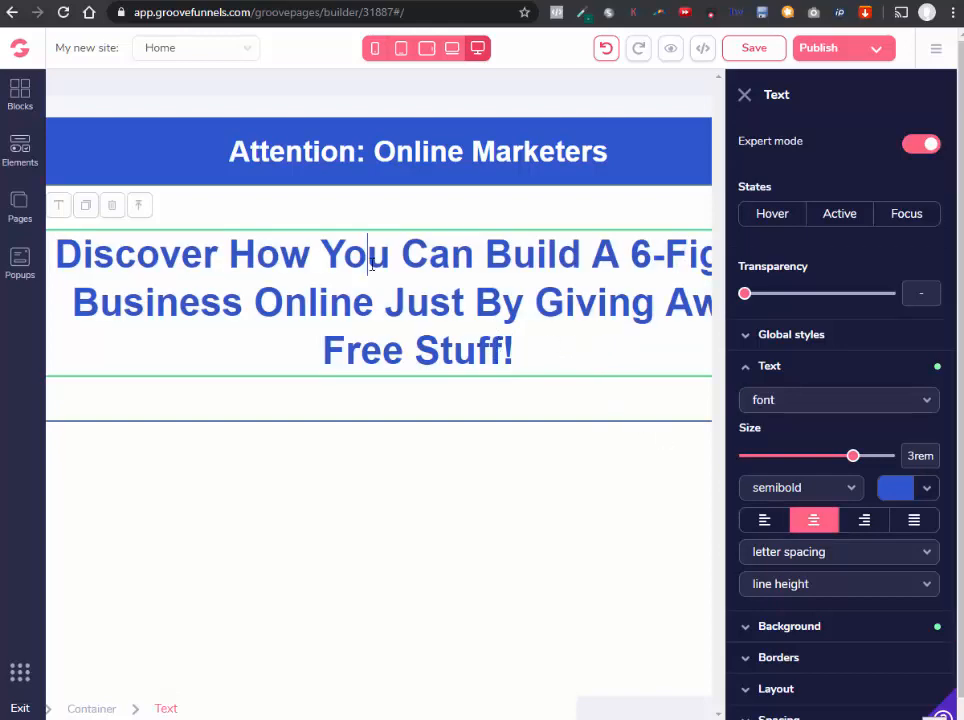
left_click(516, 351)
key("Up")
key("Up")
key("Right")
key("Right")
key("Right")
key("Right")
key("Right")
key("Down")
key("Left")
key("Left")
key("Down")
key("Left")
key("shift+Left")
key("shift+Left")
key("shift+Left")
key("shift+Left")
key("shift+Left")
key("shift+Left")
key("shift+Left")
key("shift+Left")
key("shift+Left")
key("shift+Left")
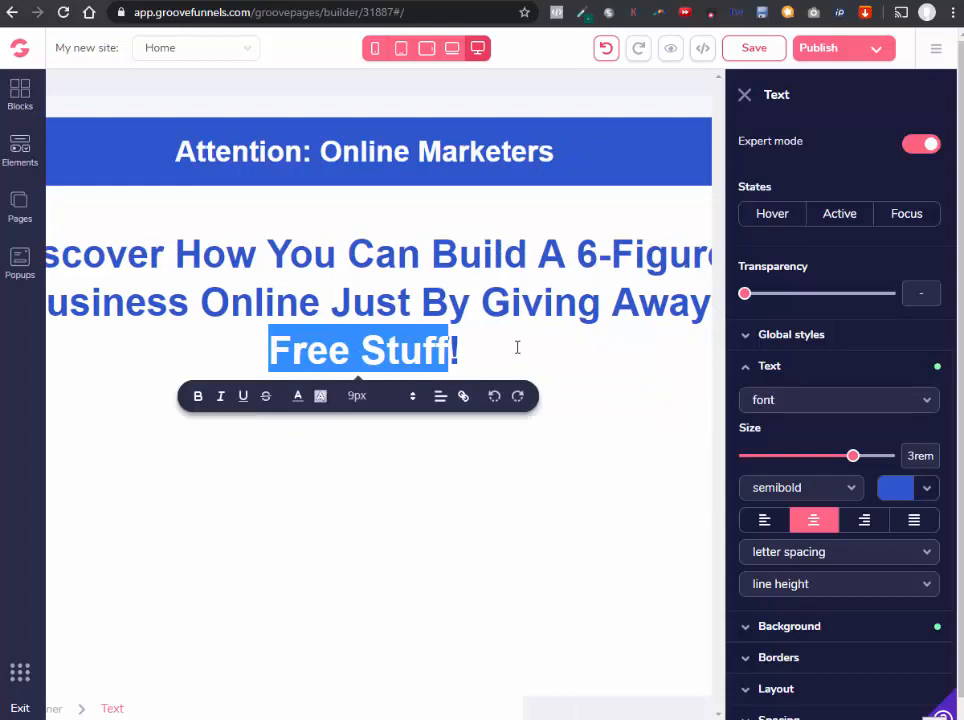
left_click(320, 396)
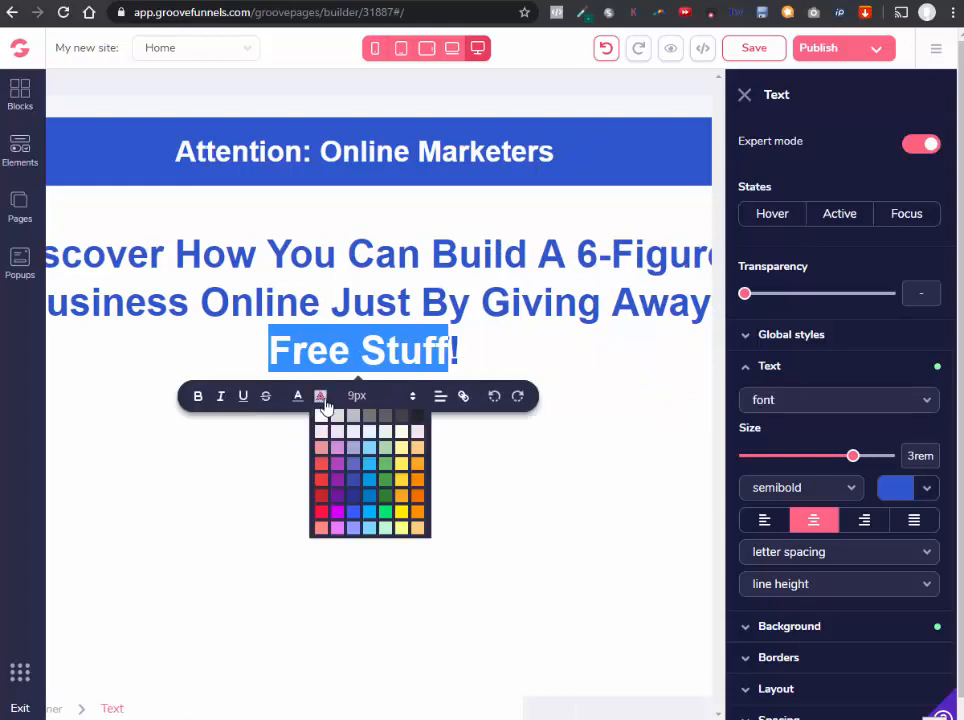
left_click(403, 514)
Change the text color of the entire headline to near-black and deselect it.
left_click_drag(508, 359, 182, 252)
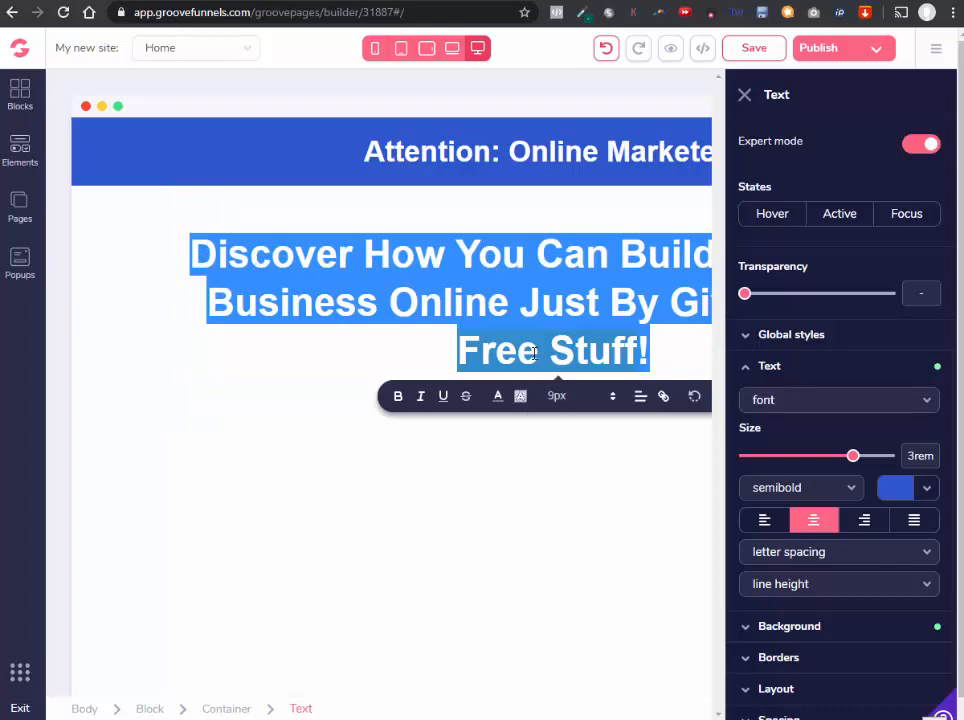
left_click(499, 399)
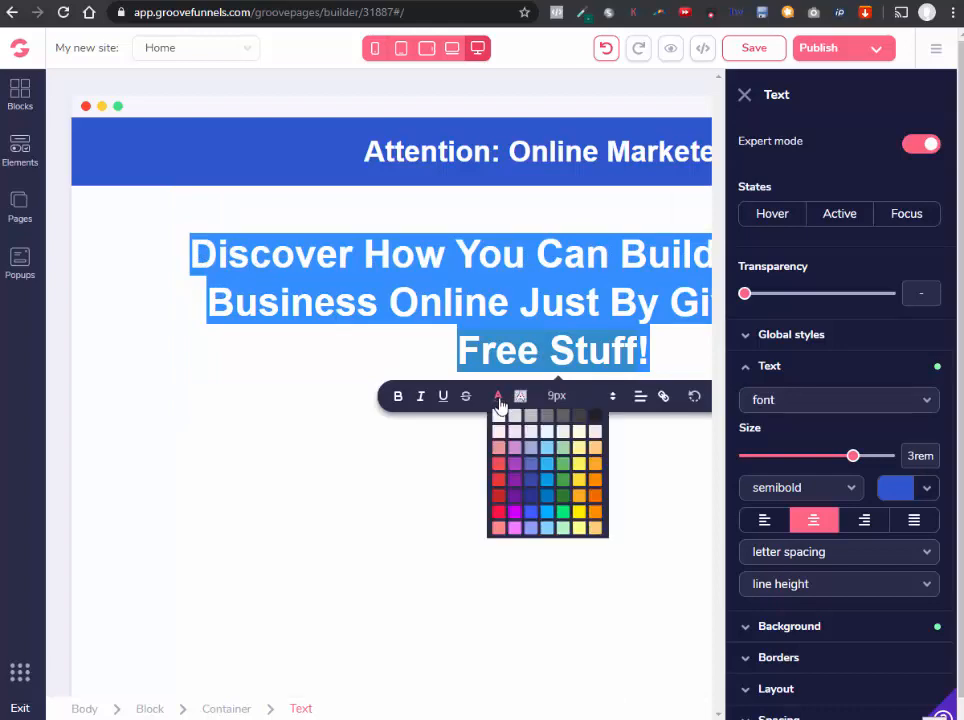
left_click(598, 424)
left_click(318, 374)
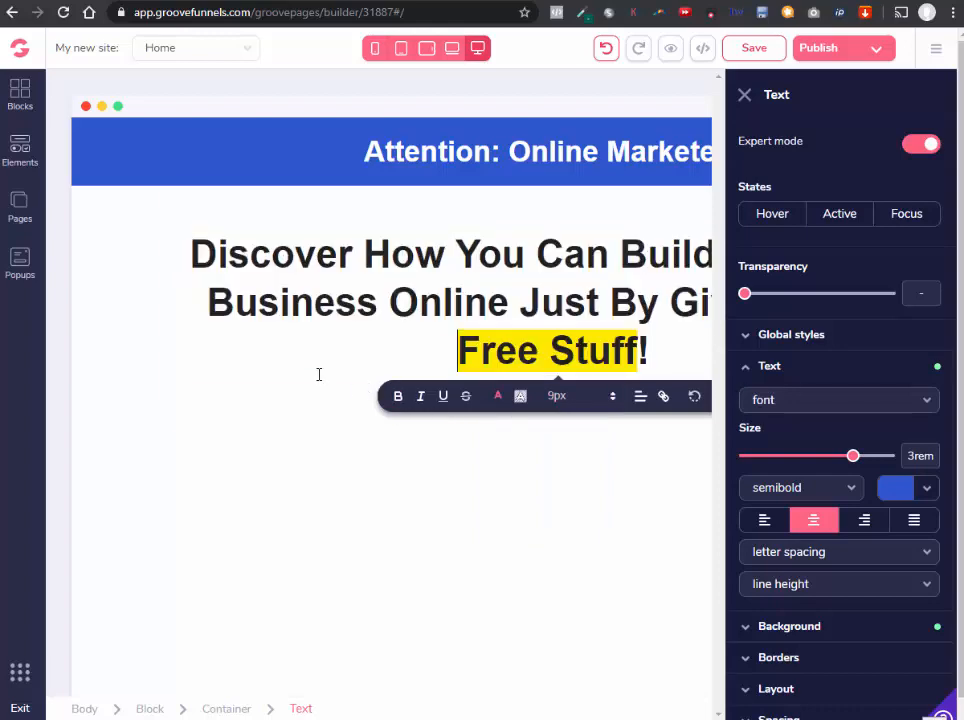
Save the page and preview the restyled headline in the browser.
left_click(752, 48)
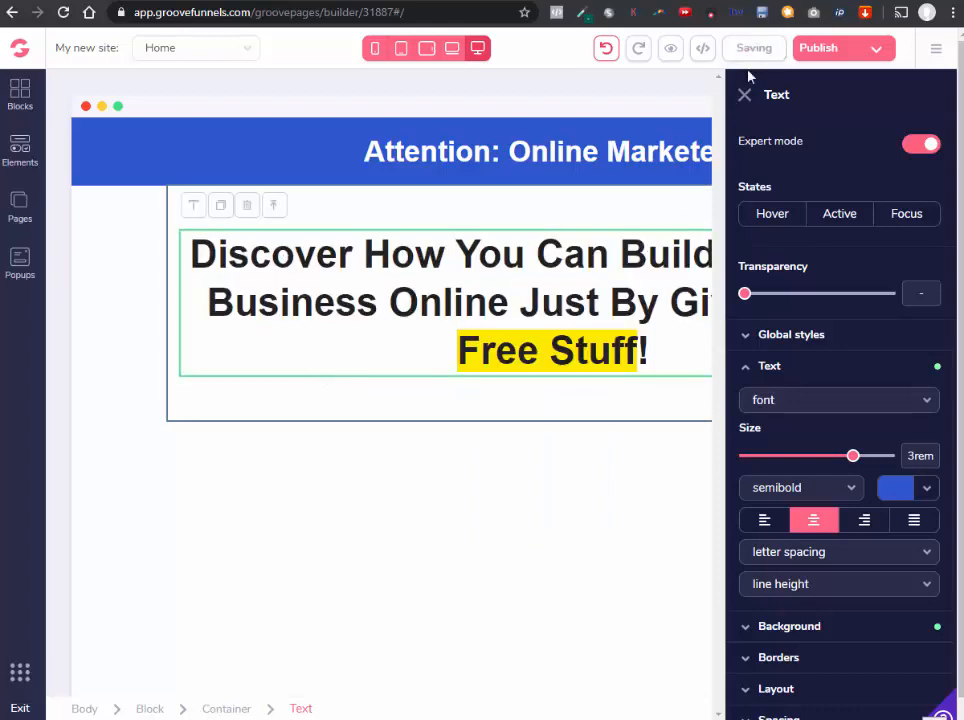
left_click(670, 50)
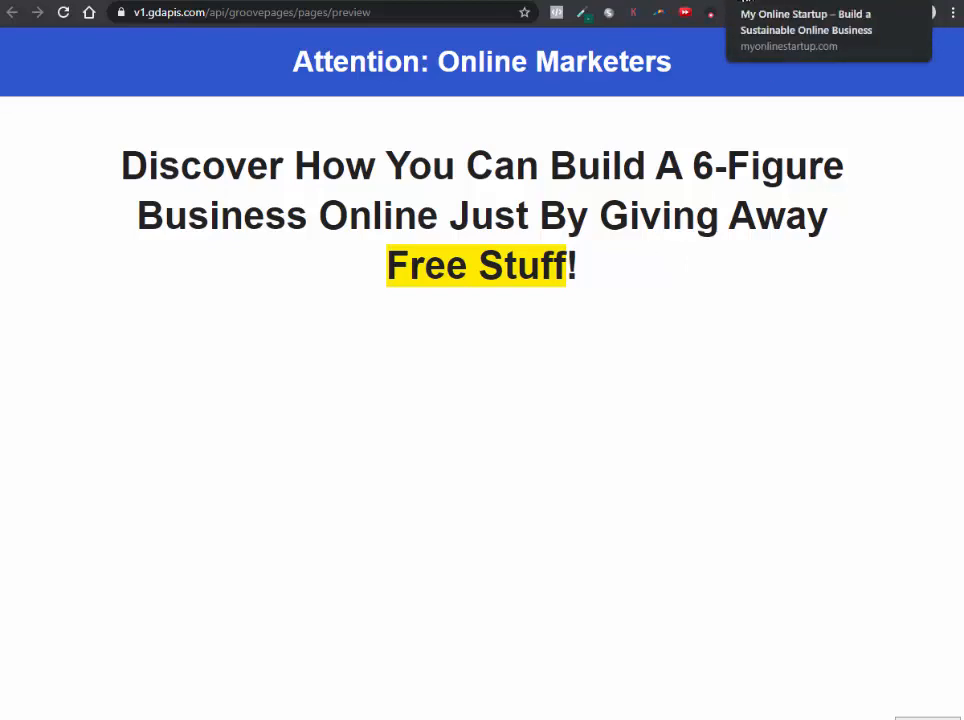
Return to the editor and add the line "CLICK HERE TO CREATE YOUR ACCOUNT" below the headline, separated by a blank line.
left_click(752, 1)
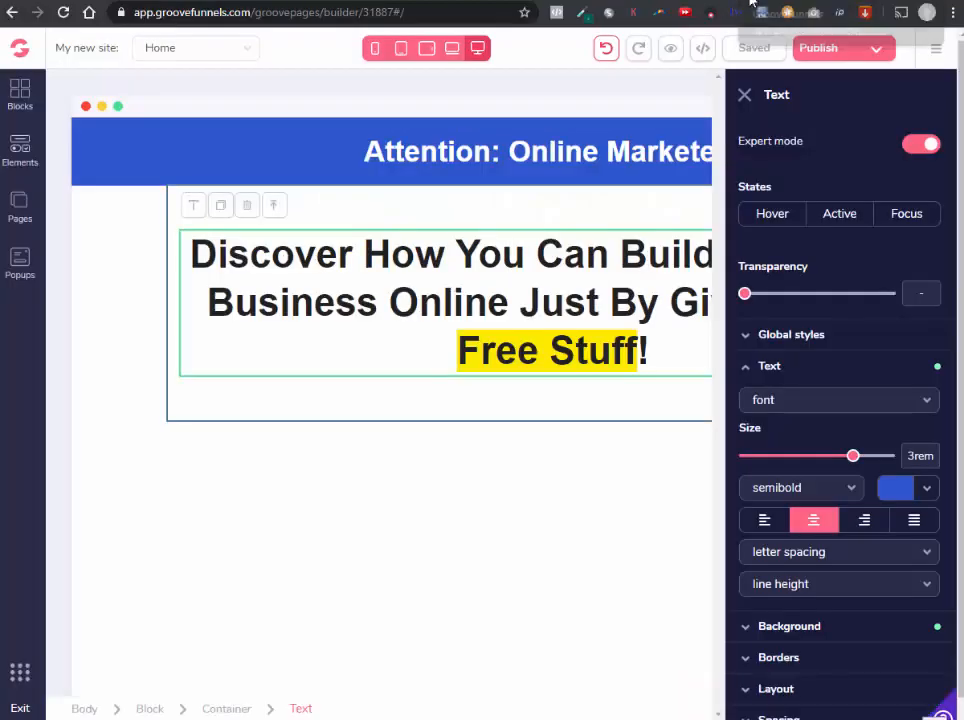
left_click(641, 366)
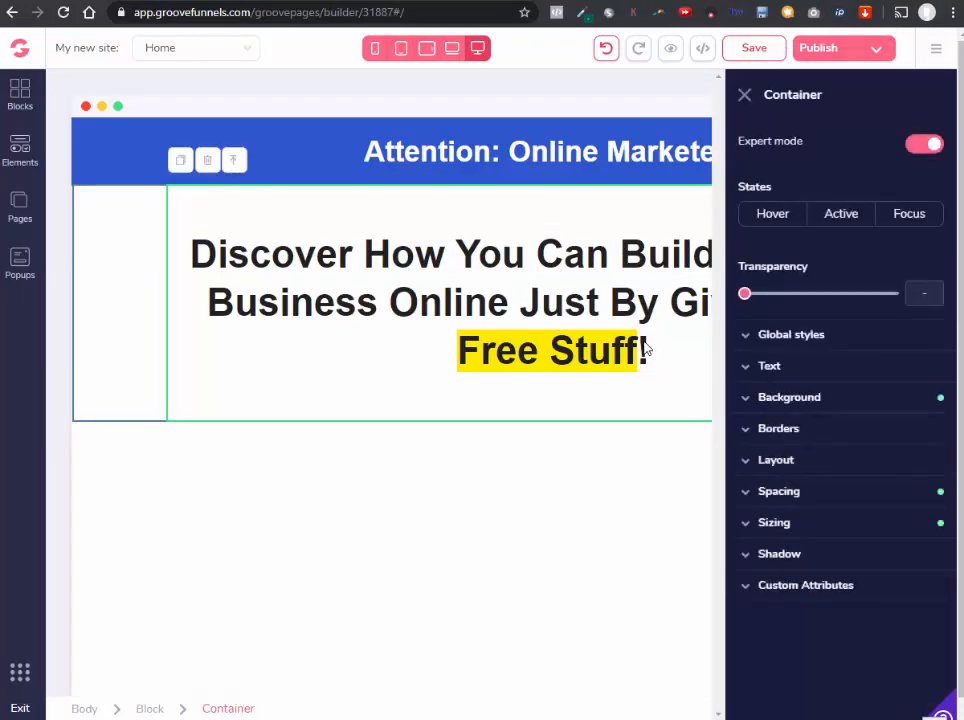
left_click(650, 340)
left_click(655, 331)
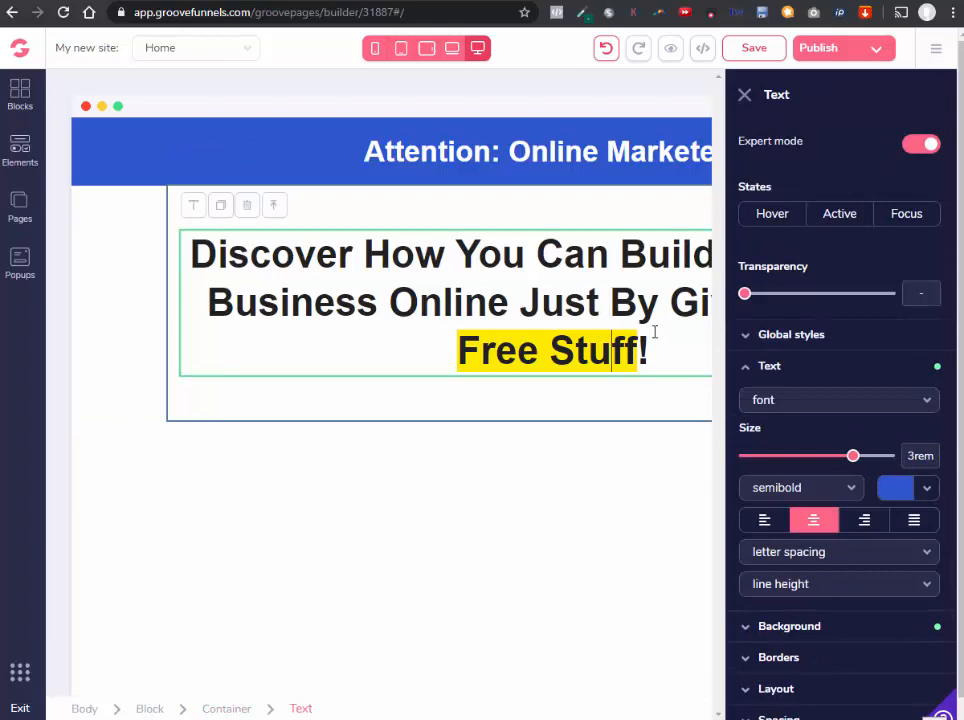
key("Return")
key("Return")
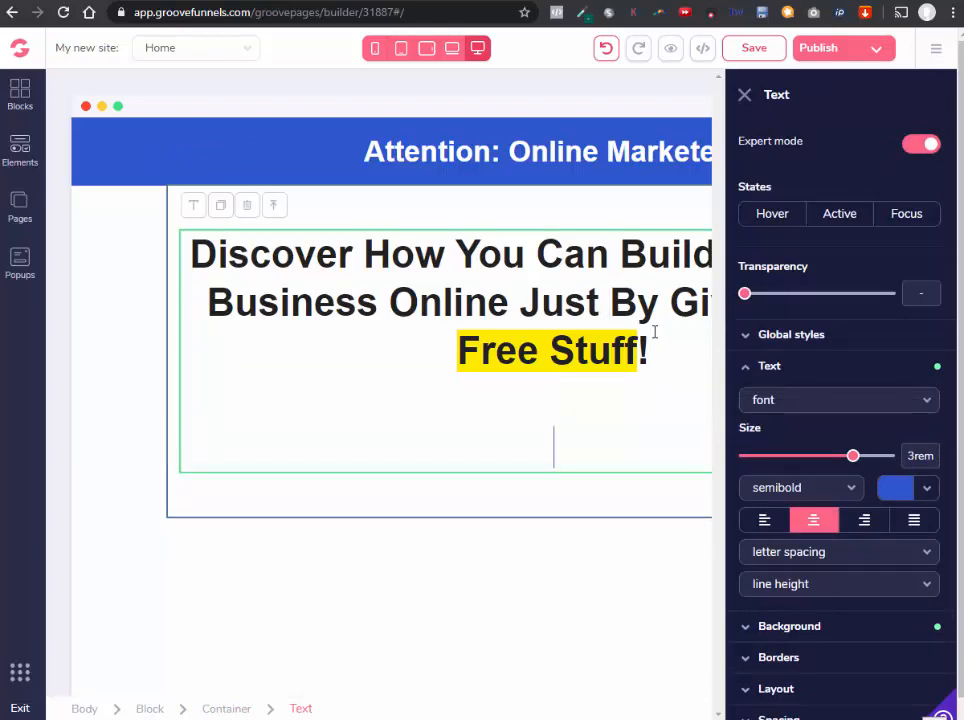
type("CLICK HERE TO")
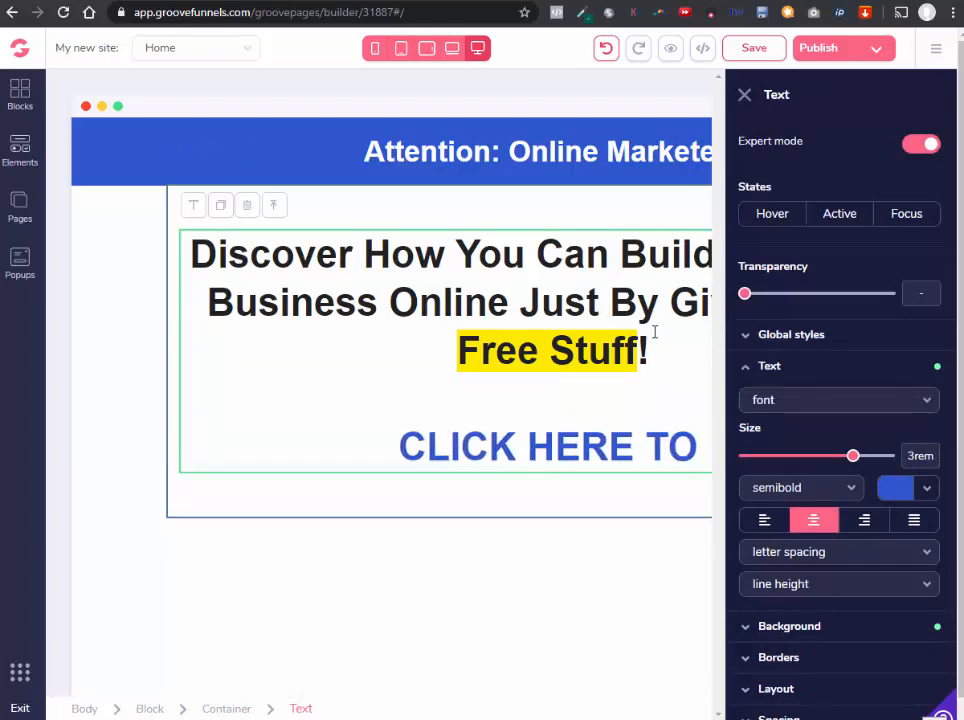
type(" CREATE YOUR ACCOUNT")
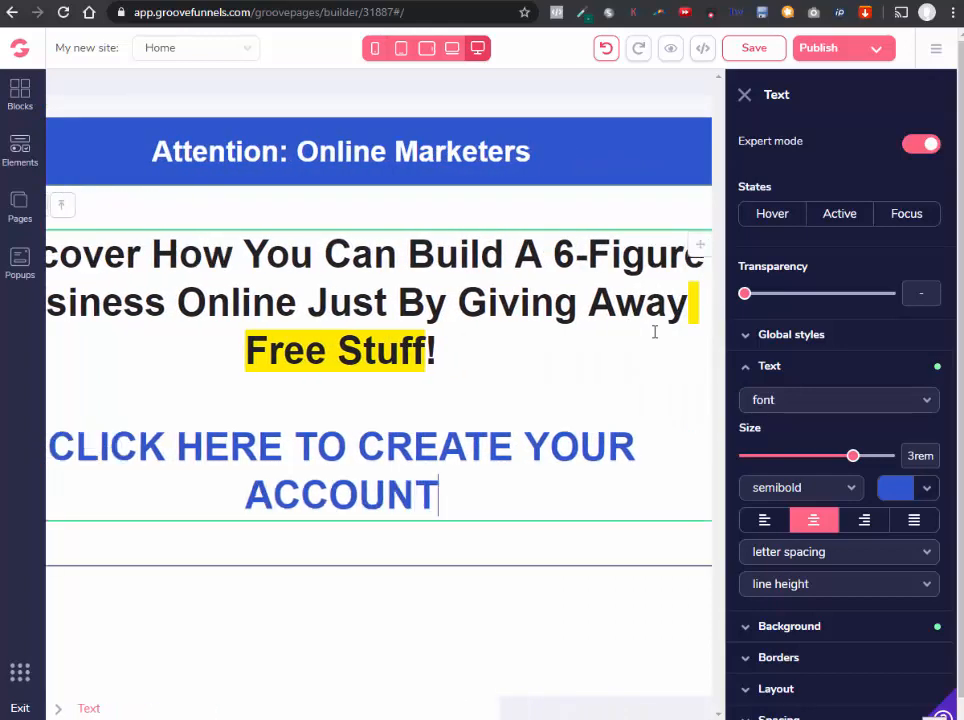
Select the new call-to-action line and reduce the text block's font size to 2.25rem.
key("shift+Up")
key("shift+Up")
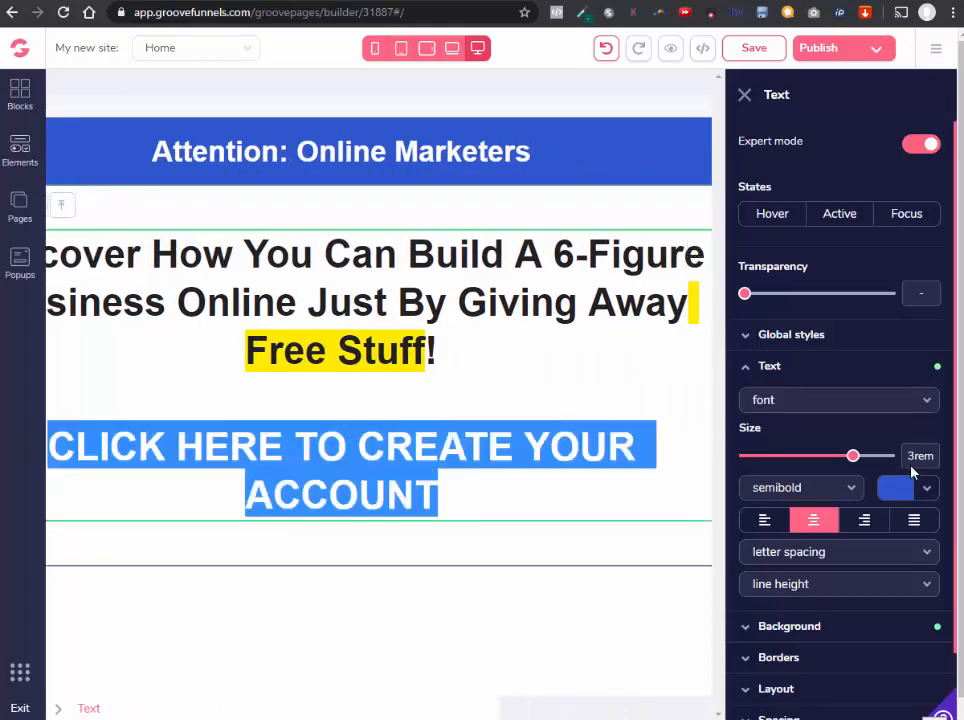
left_click_drag(854, 462, 842, 462)
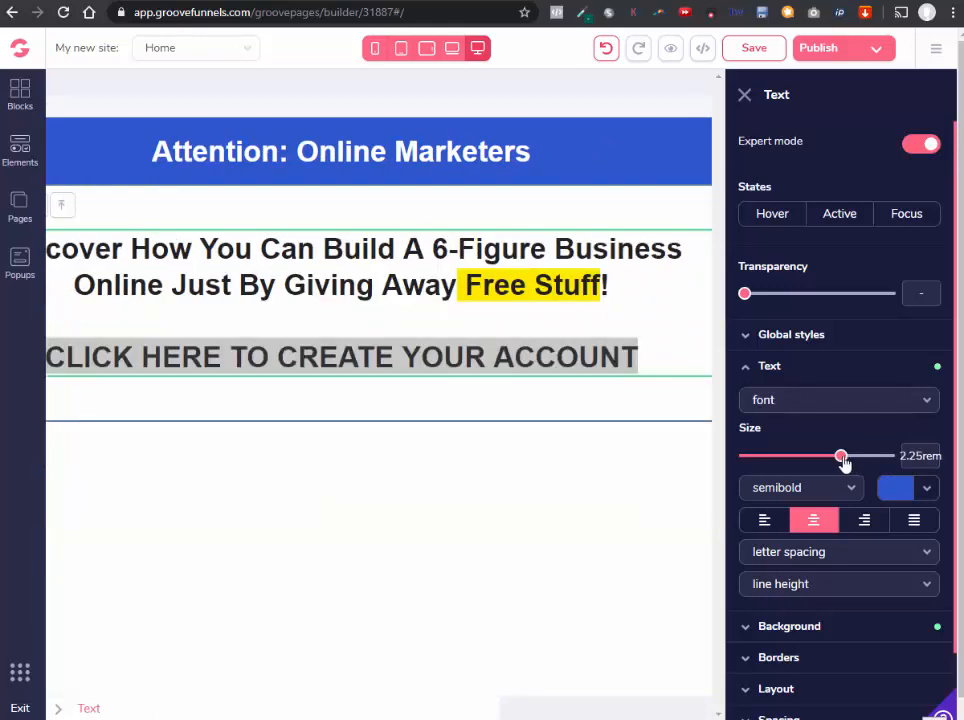
left_click(640, 350)
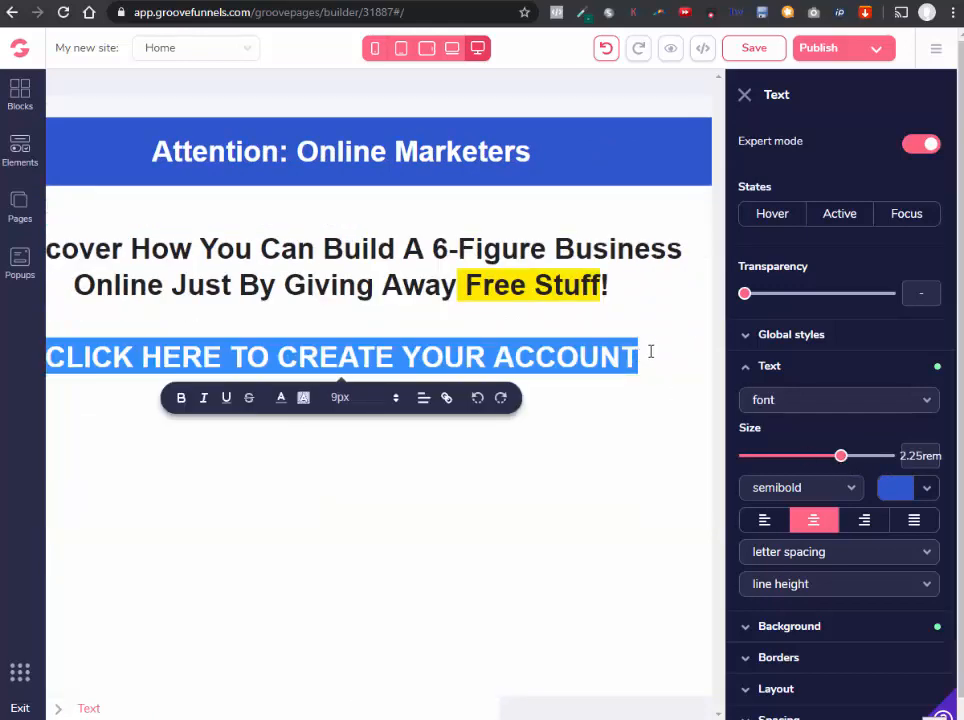
Insert the word "FREE" before "ACCOUNT" in the call-to-action line.
left_click(493, 356)
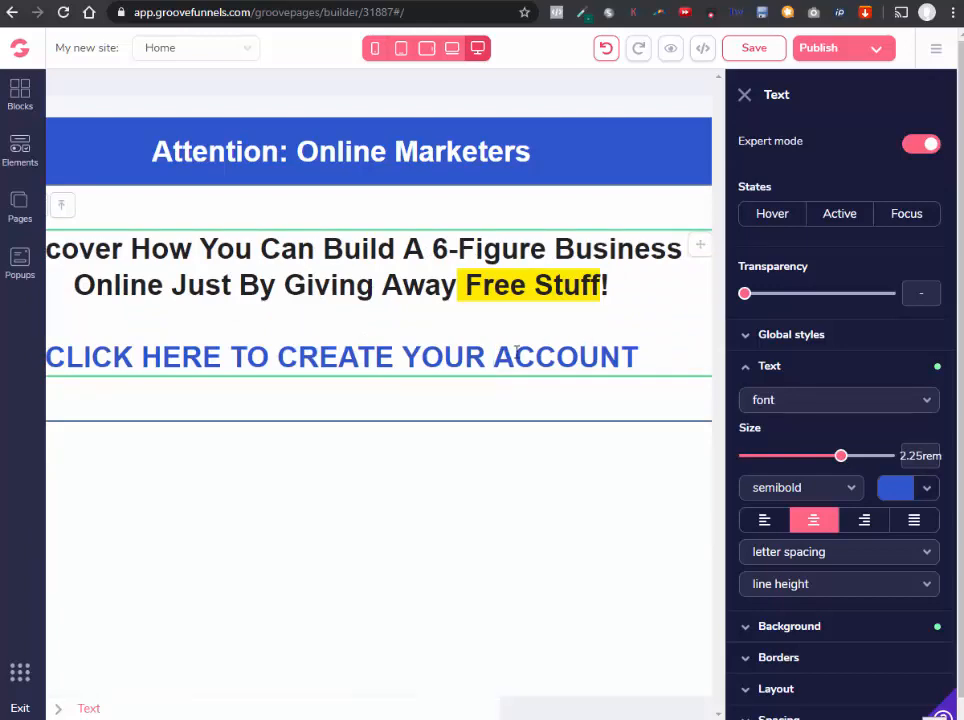
type("fr")
key("BackSpace")
key("BackSpace")
type("FREE")
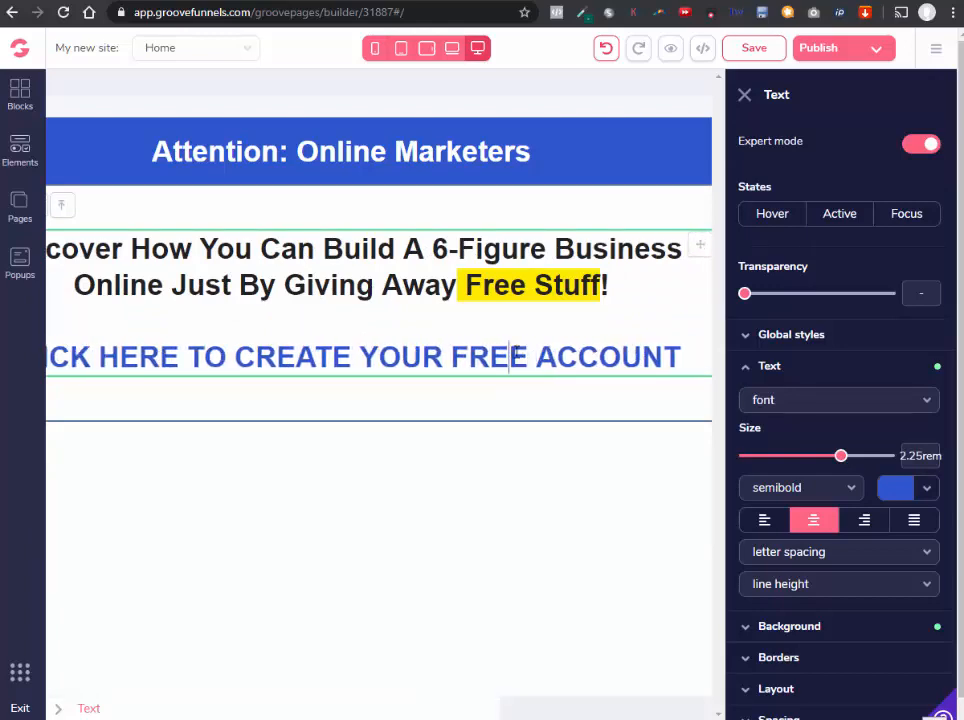
Select the whole call-to-action line and change its text color to dark blue.
key("Left")
key("Left")
key("Left")
key("Left")
key("Left")
key("ctrl+a")
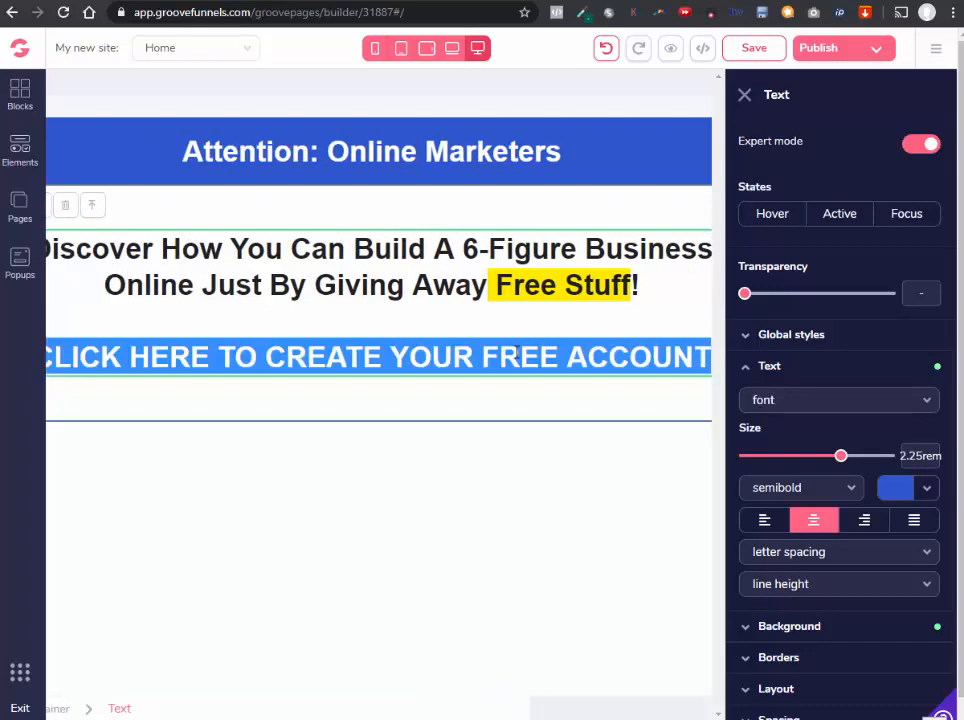
right_click(516, 353)
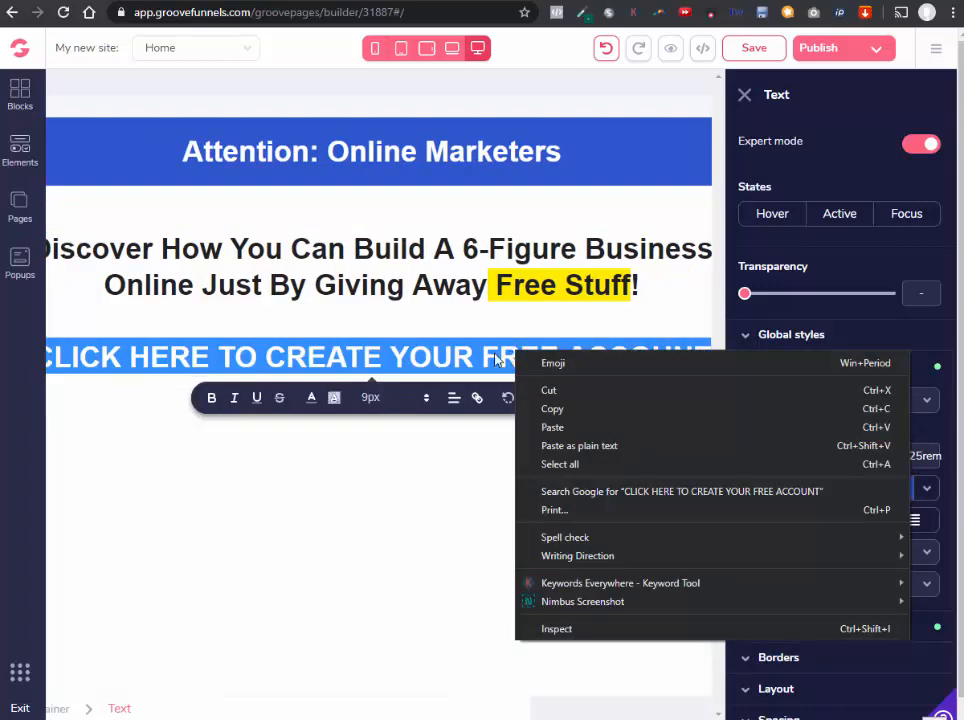
left_click(313, 401)
left_click(313, 401)
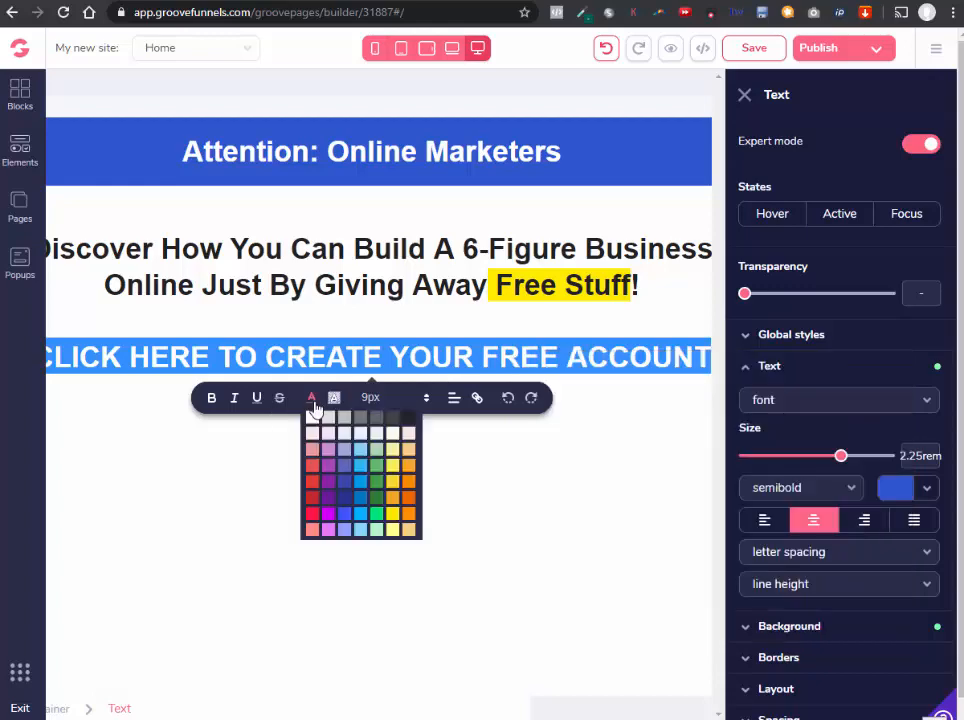
left_click(342, 505)
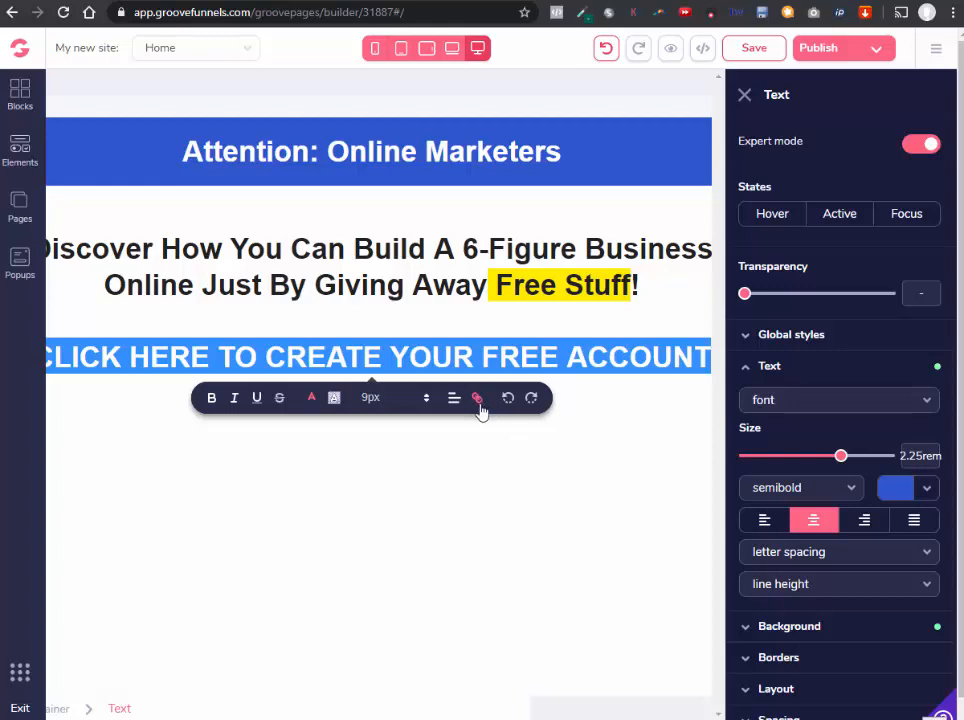
left_click(739, 4)
left_click(330, 12)
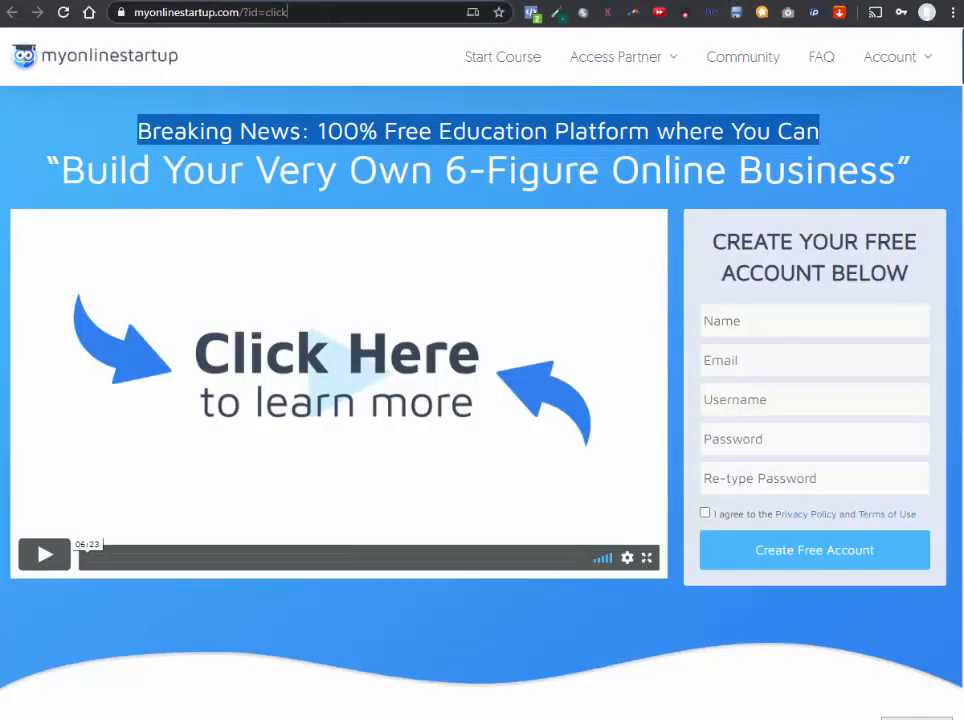
right_click(330, 12)
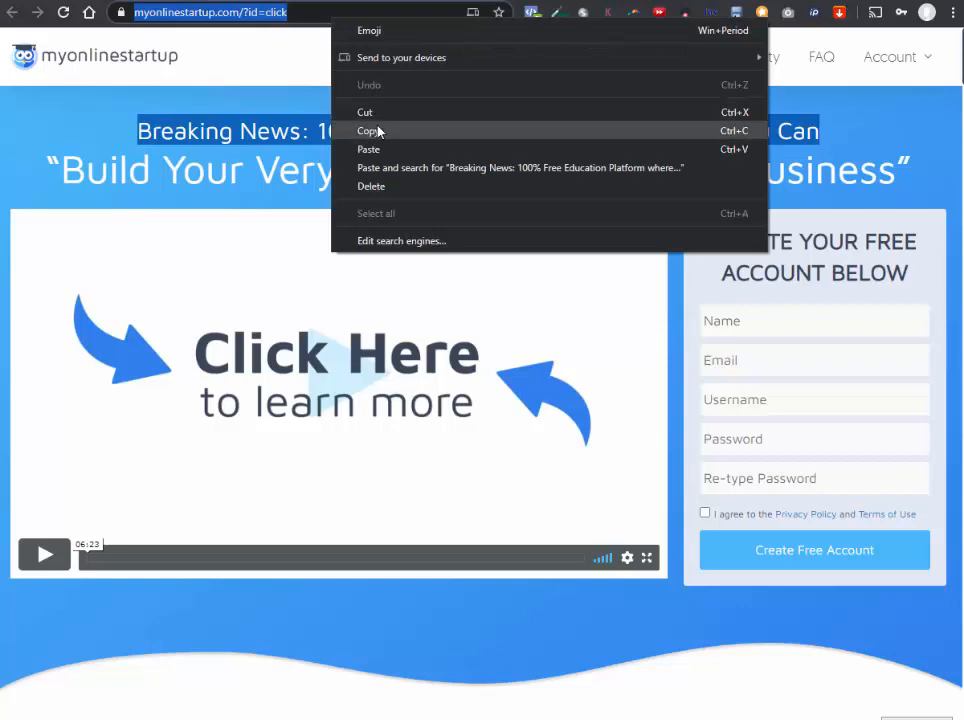
left_click(376, 129)
left_click(770, 4)
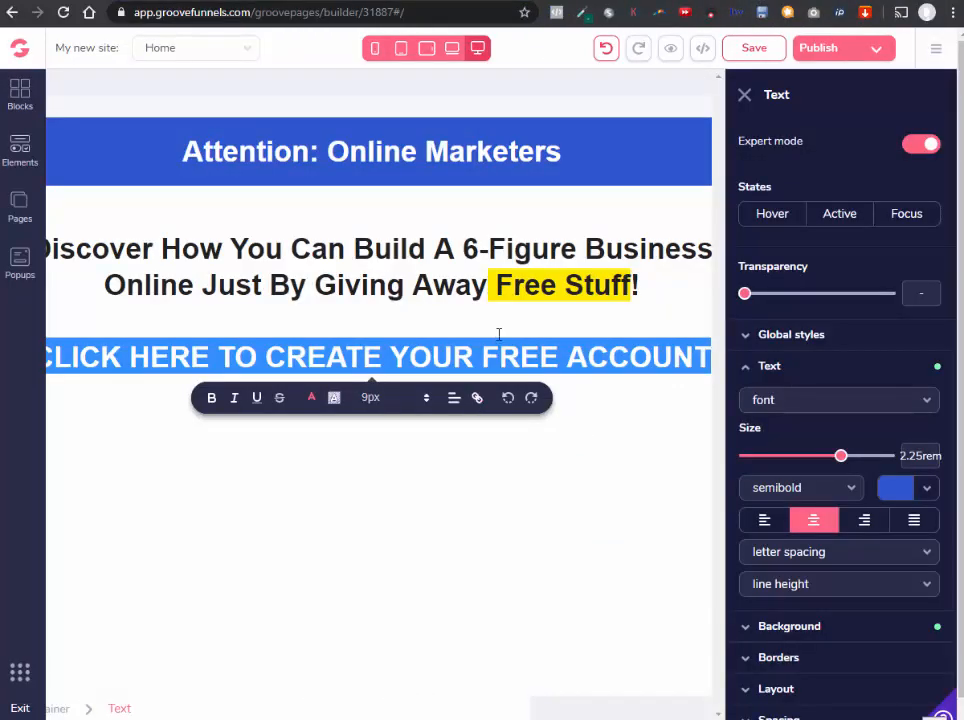
left_click(477, 399)
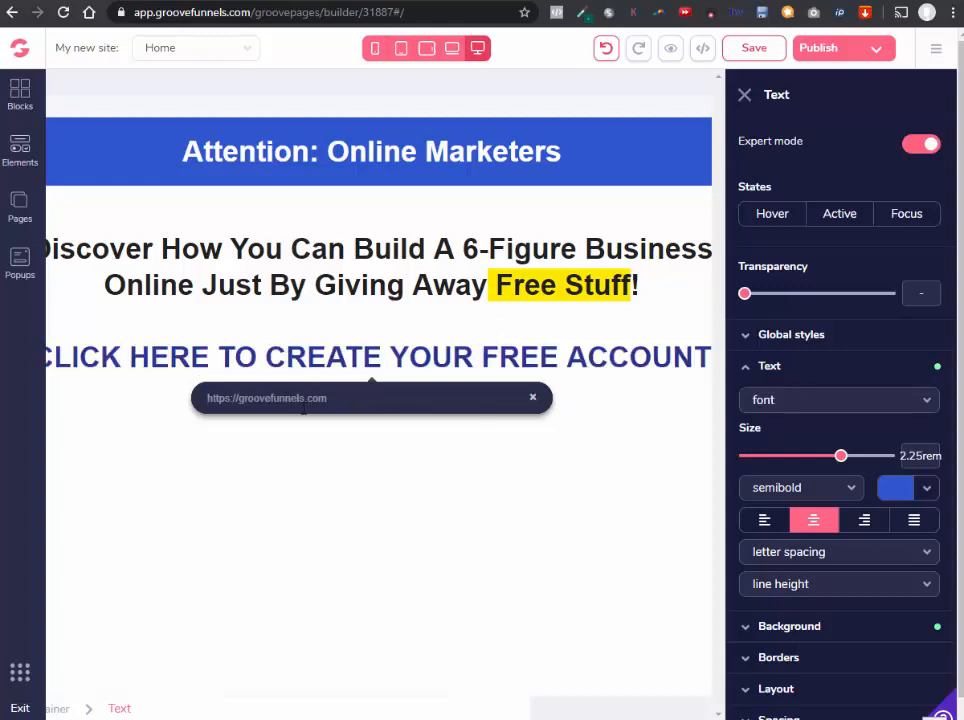
right_click(303, 408)
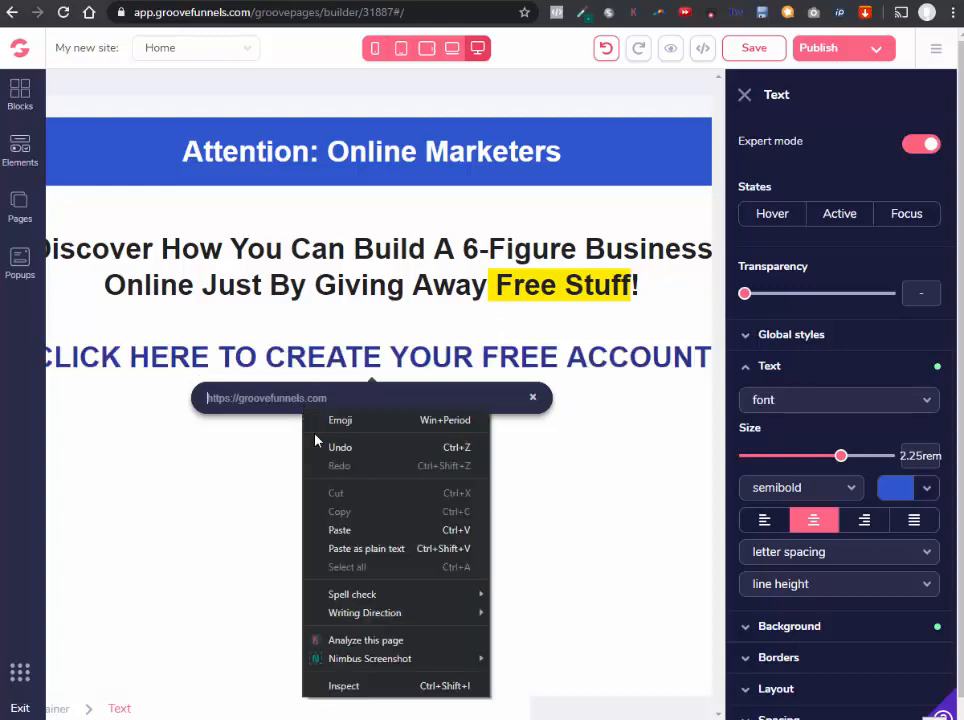
left_click(355, 548)
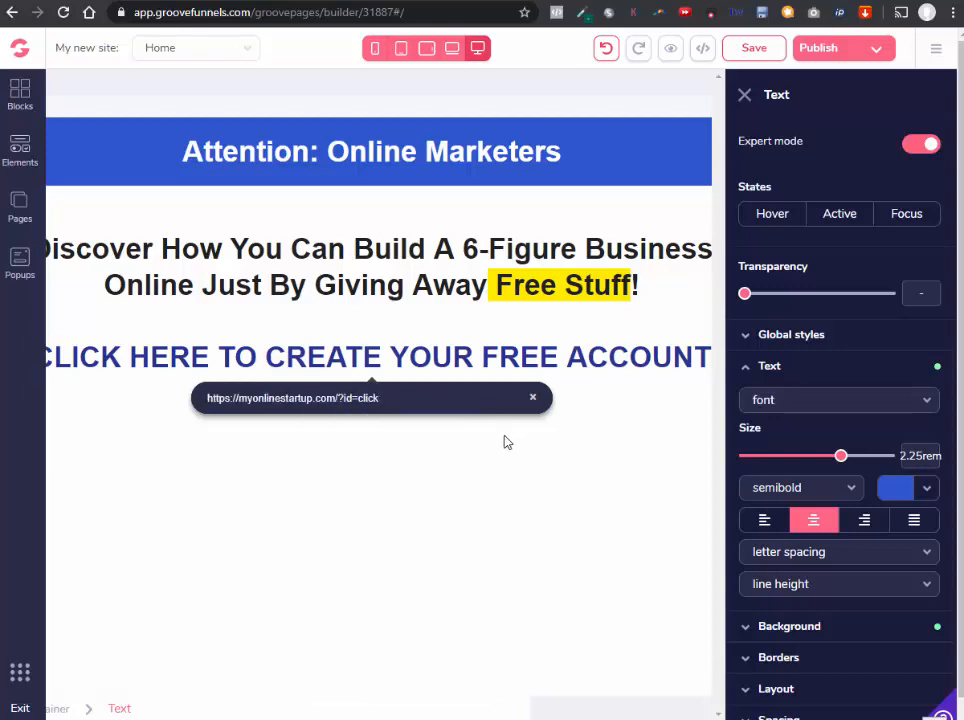
key("Return")
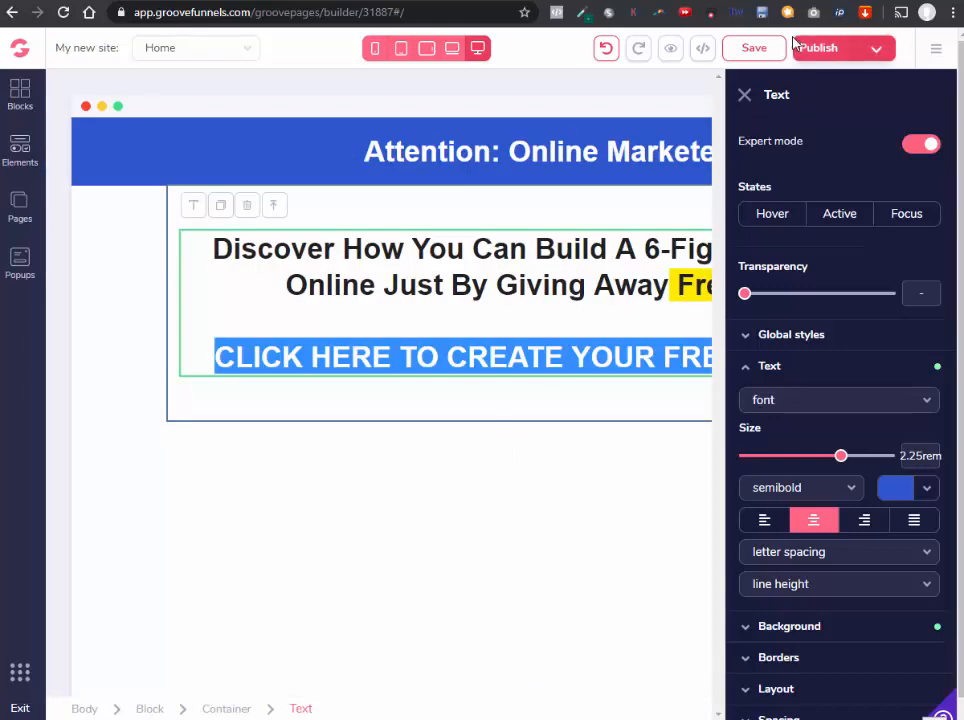
Save the page, preview the linked call-to-action line in the browser and return to the editor.
left_click(757, 49)
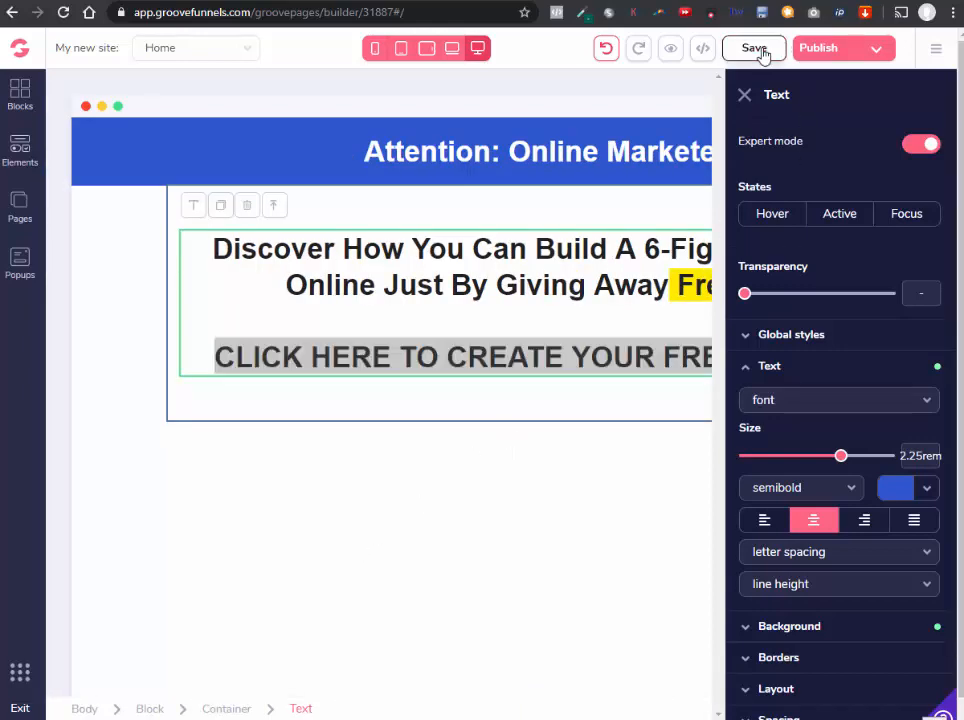
left_click(671, 49)
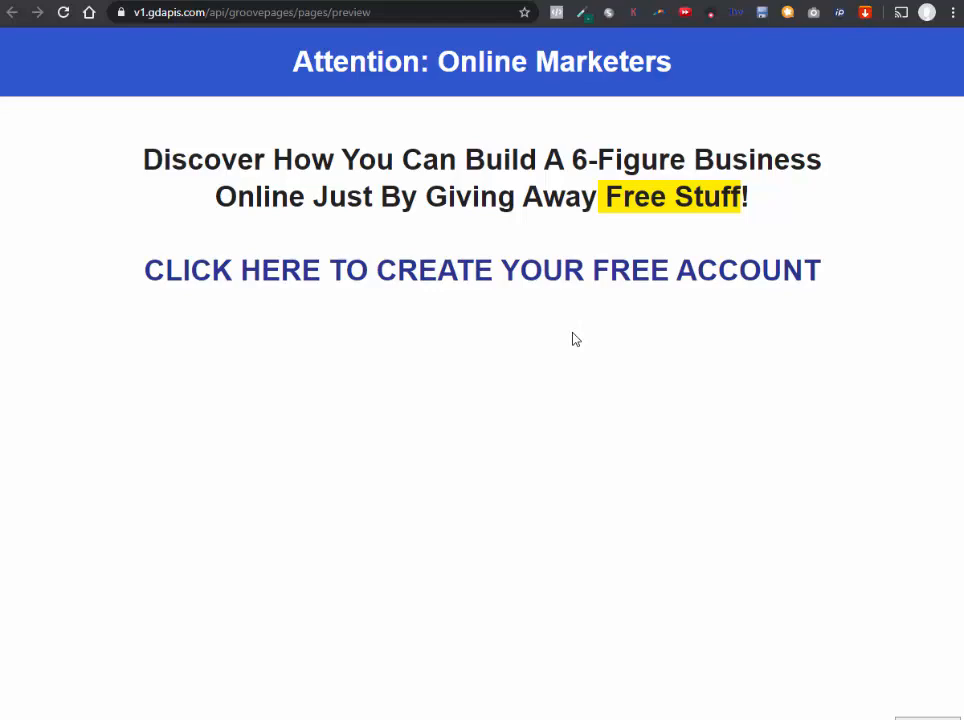
left_click(756, 3)
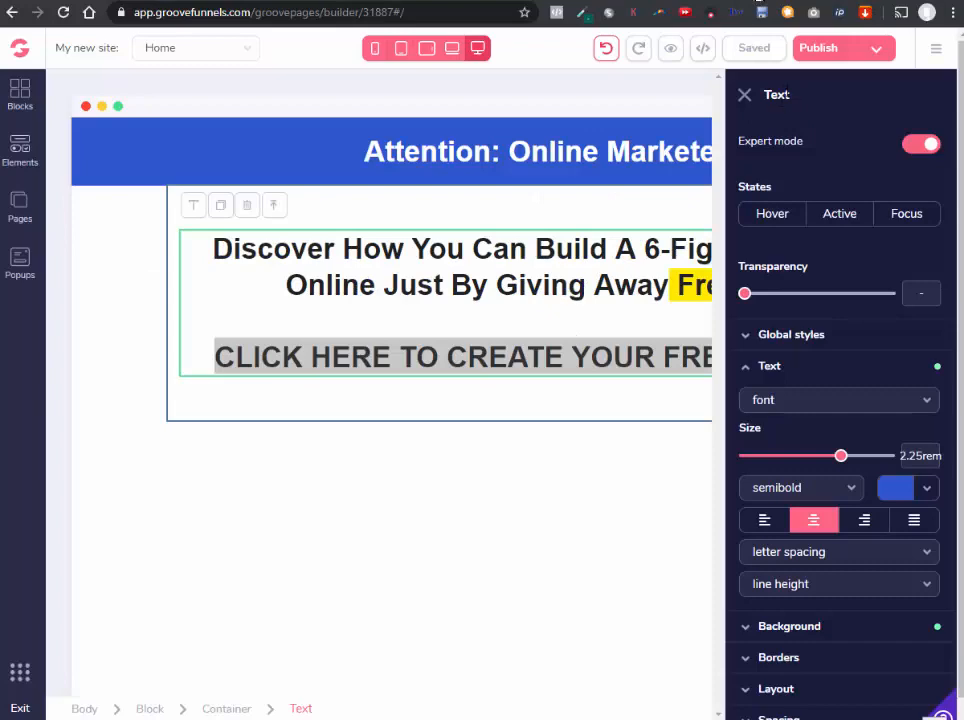
Publish the site with GroovePages hosting enabled, using "mos" as the site's path name.
left_click(853, 56)
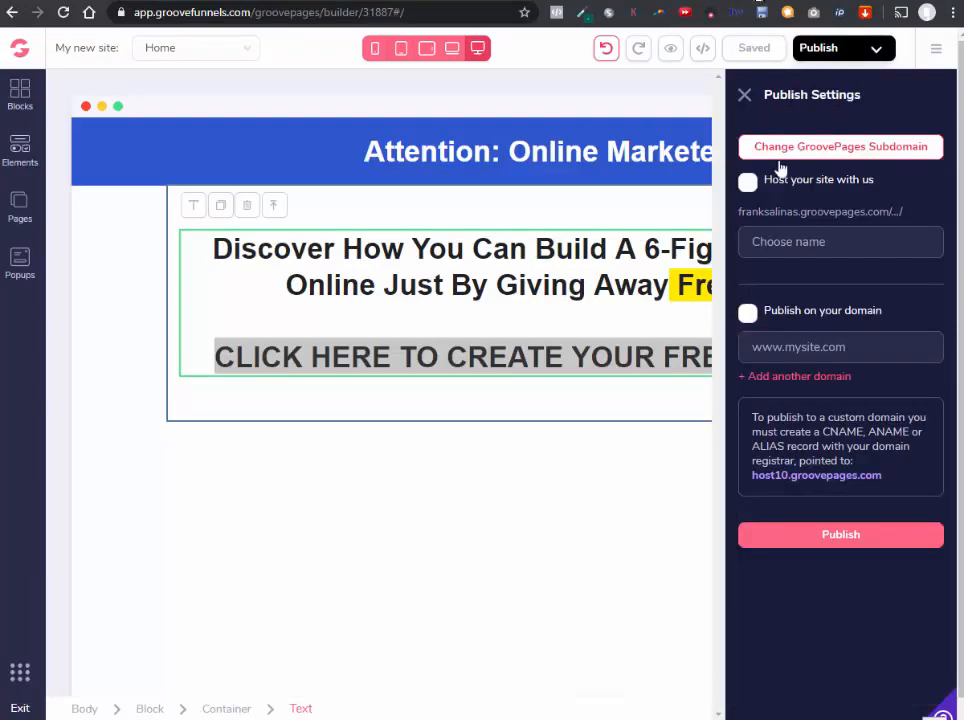
left_click(748, 184)
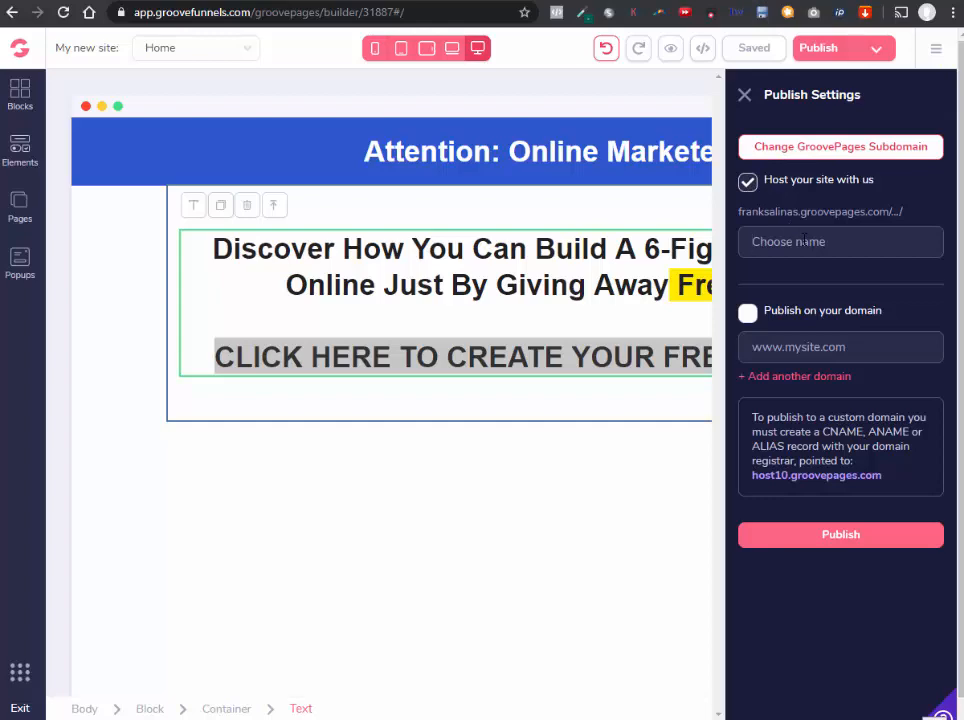
left_click(804, 241)
type("MOS")
key("BackSpace")
key("BackSpace")
key("BackSpace")
type("mos")
left_click(837, 50)
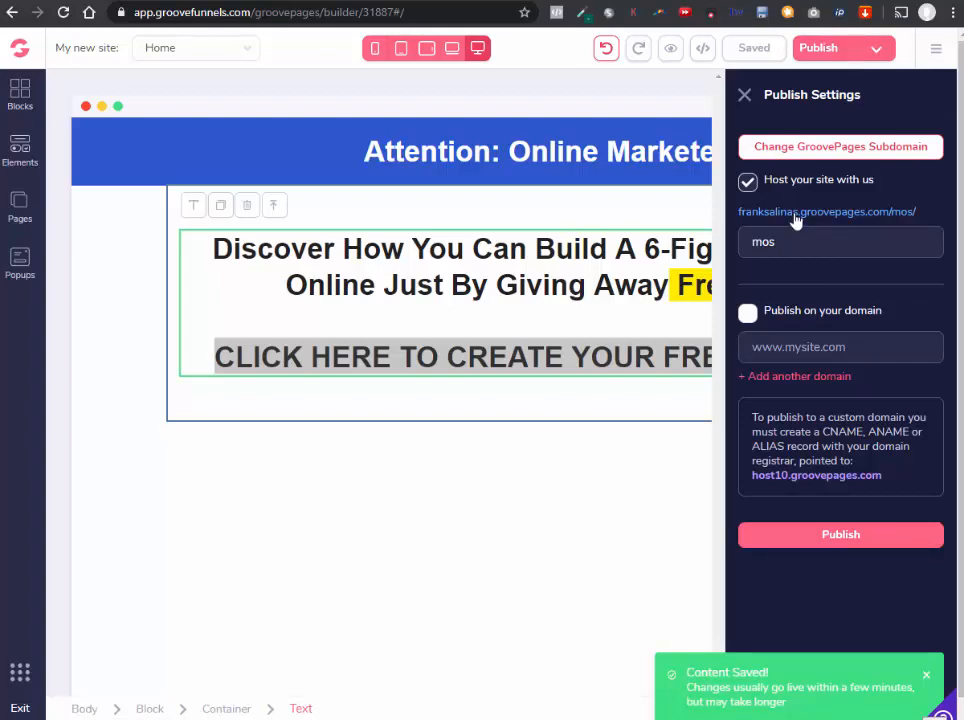
Open the published page, test its call-to-action link, and return to the editor, closing the publish settings.
left_click(797, 214)
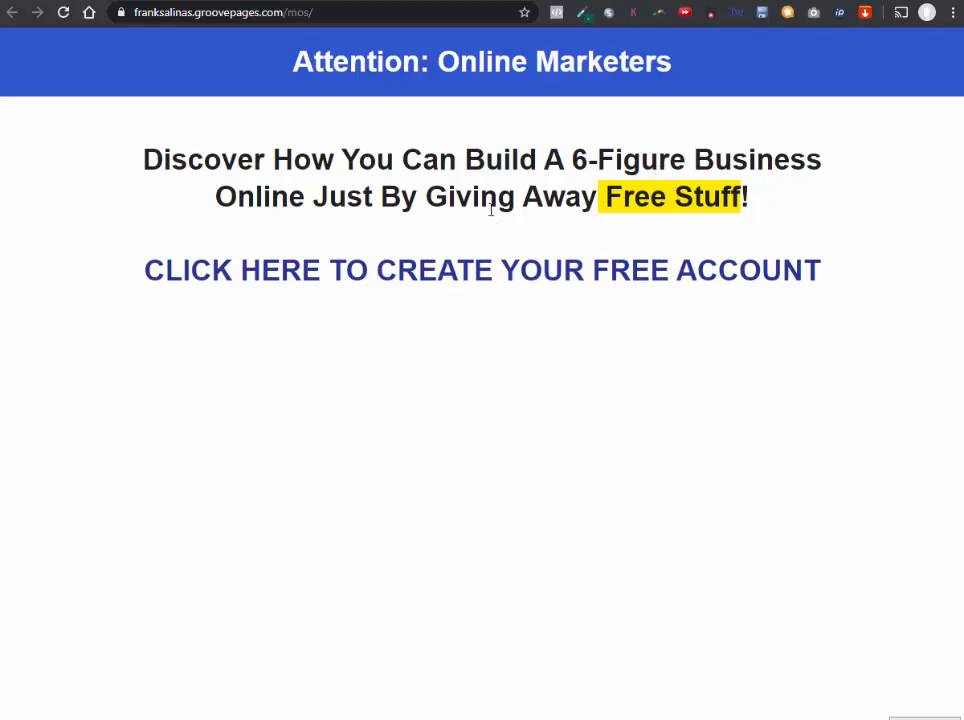
left_click(416, 272)
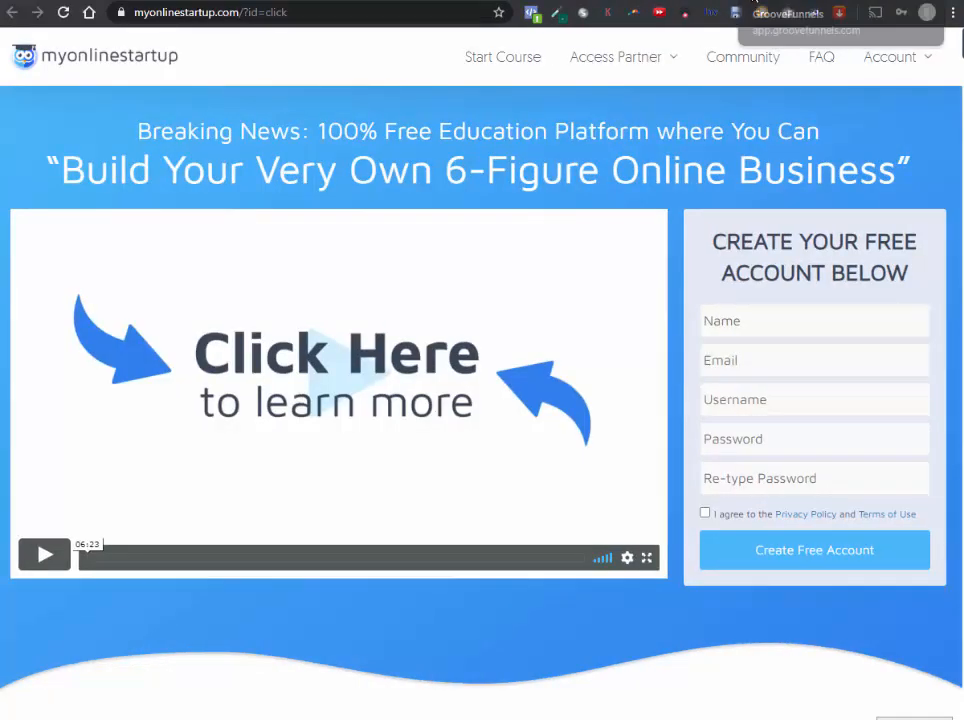
left_click(755, 3)
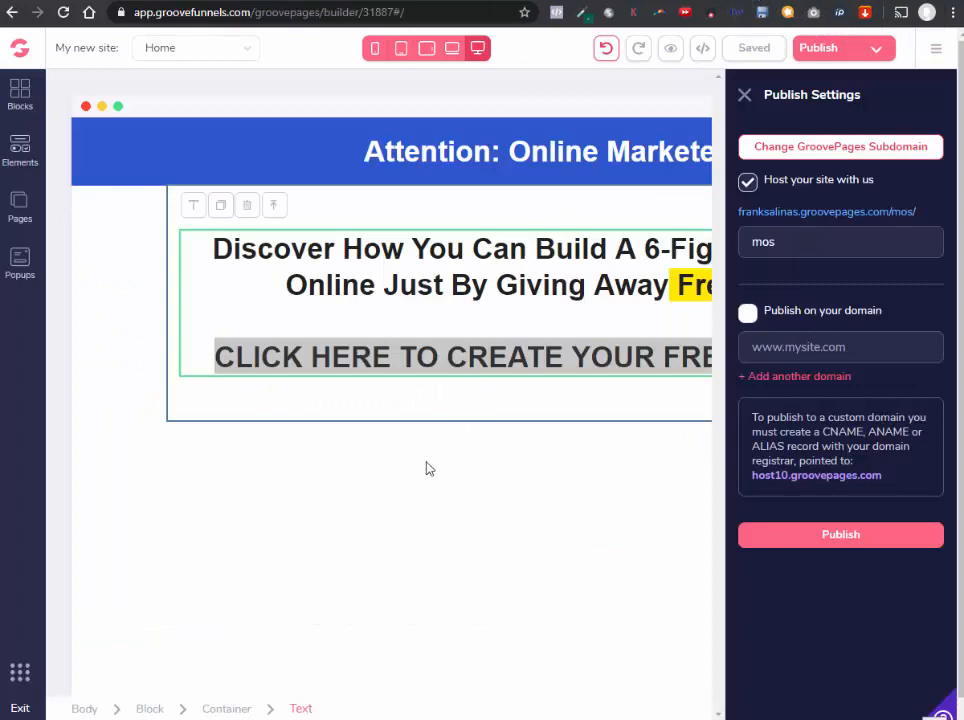
left_click(745, 97)
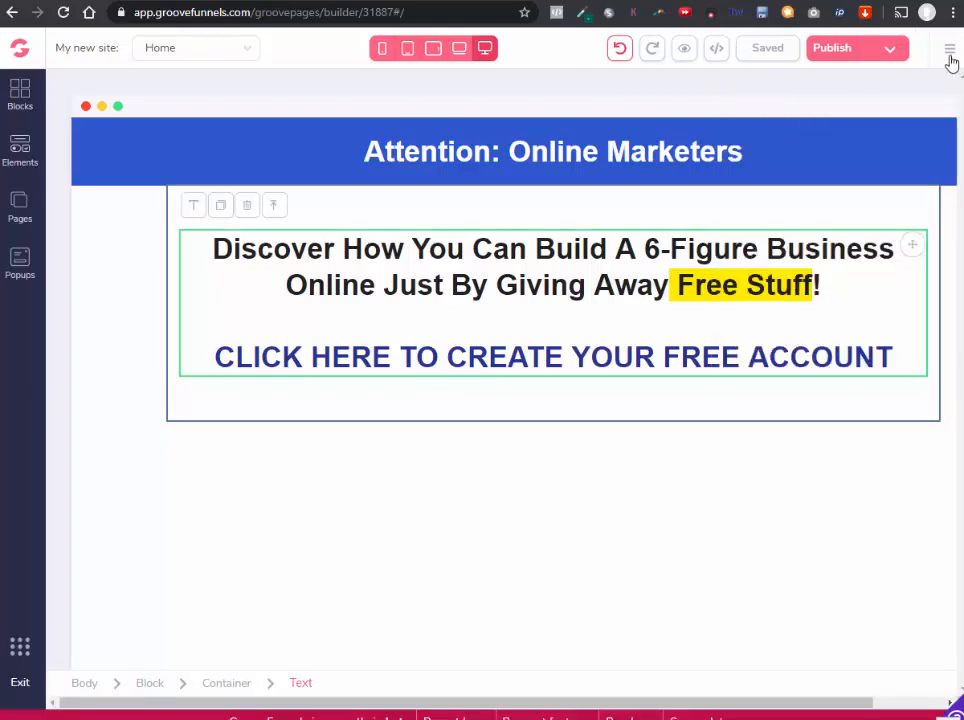
Try naming the site "MOS Splash" in the site settings and look through the custom code and social share options.
left_click(950, 56)
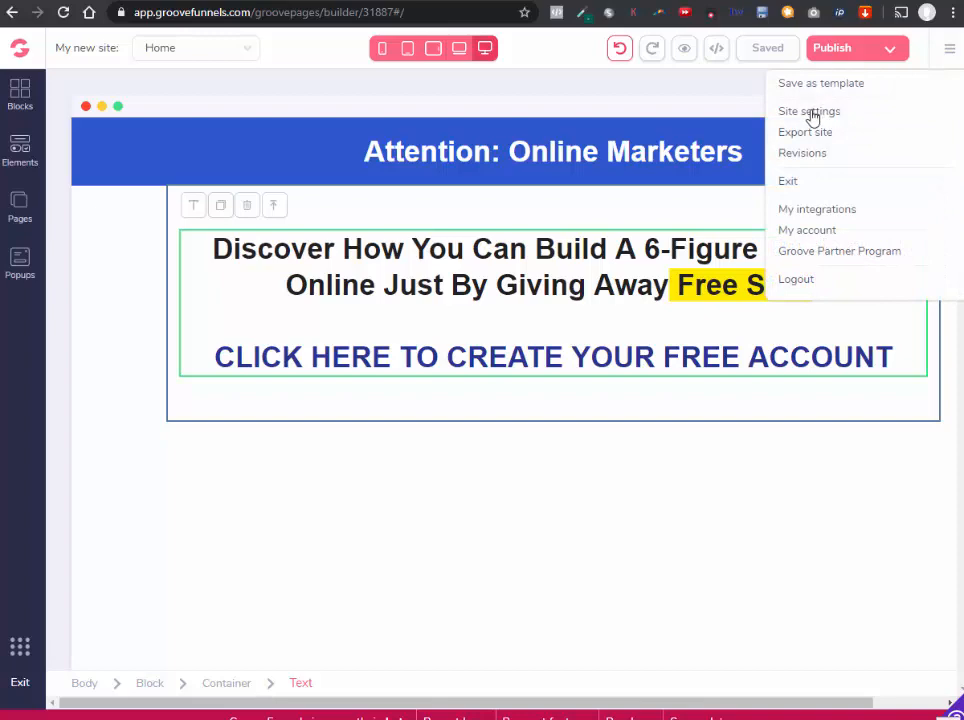
left_click(813, 111)
left_click_drag(825, 171, 730, 168)
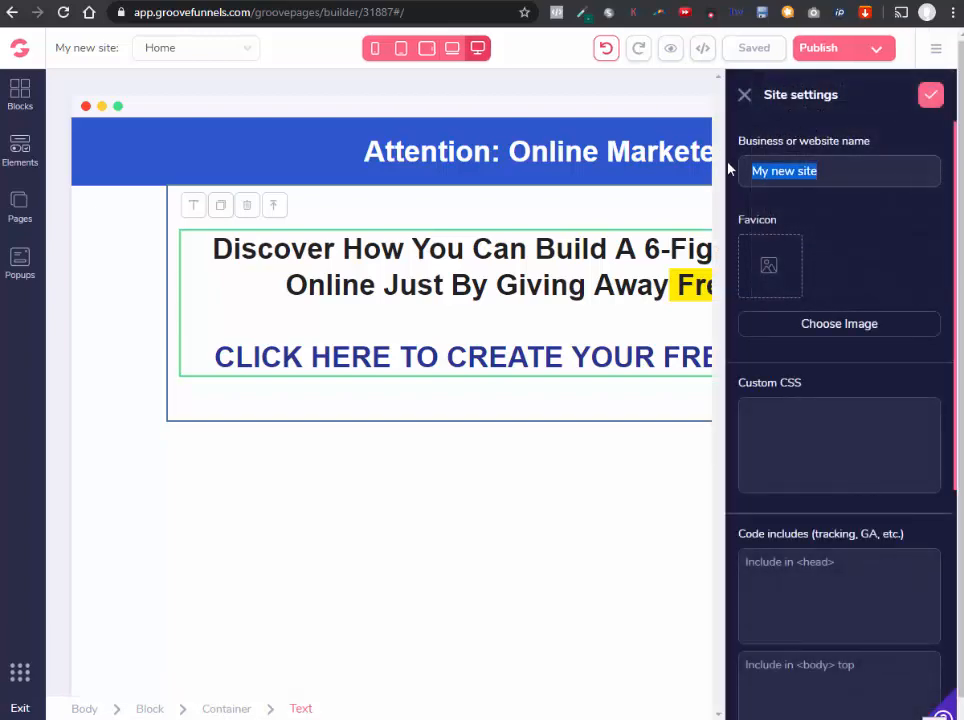
type("MOS S")
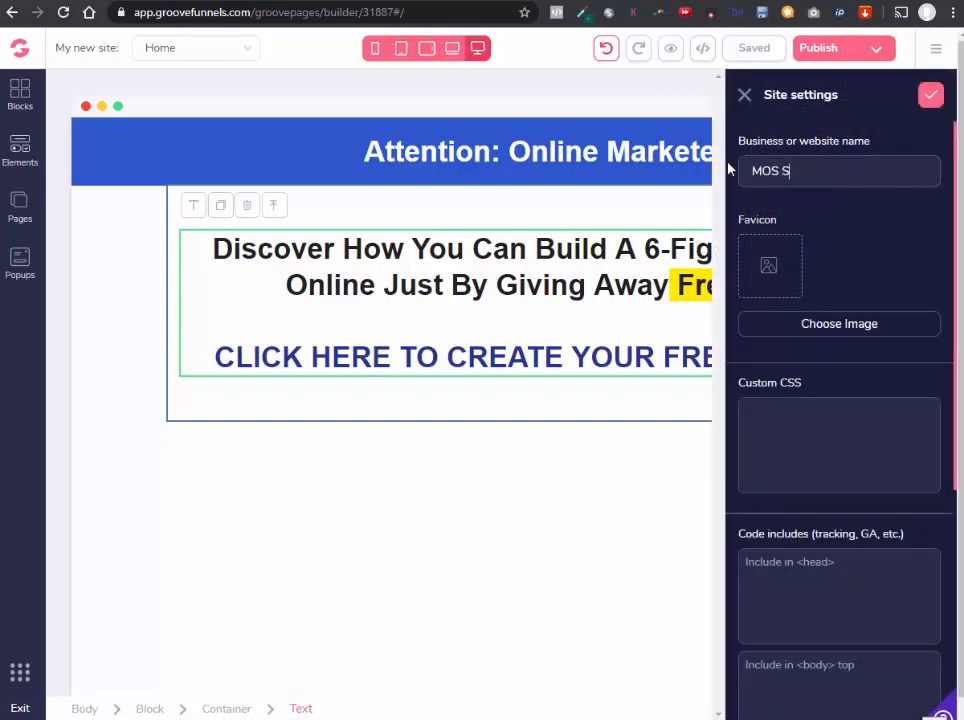
type("plash")
scroll(791, 315, "down", 4)
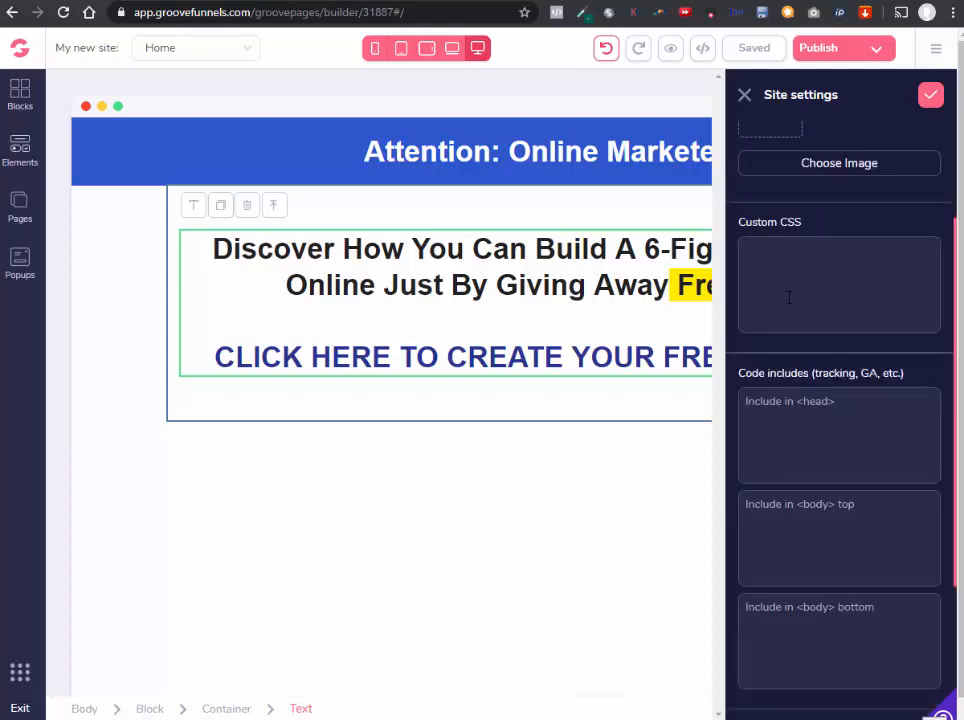
scroll(791, 298, "down", 1)
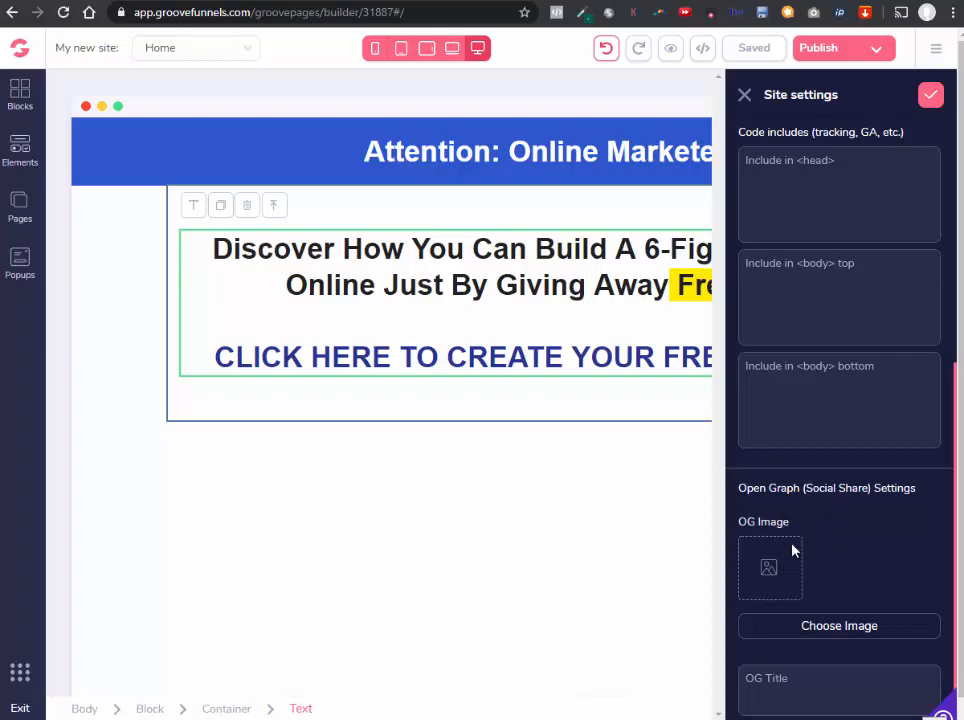
left_click(744, 94)
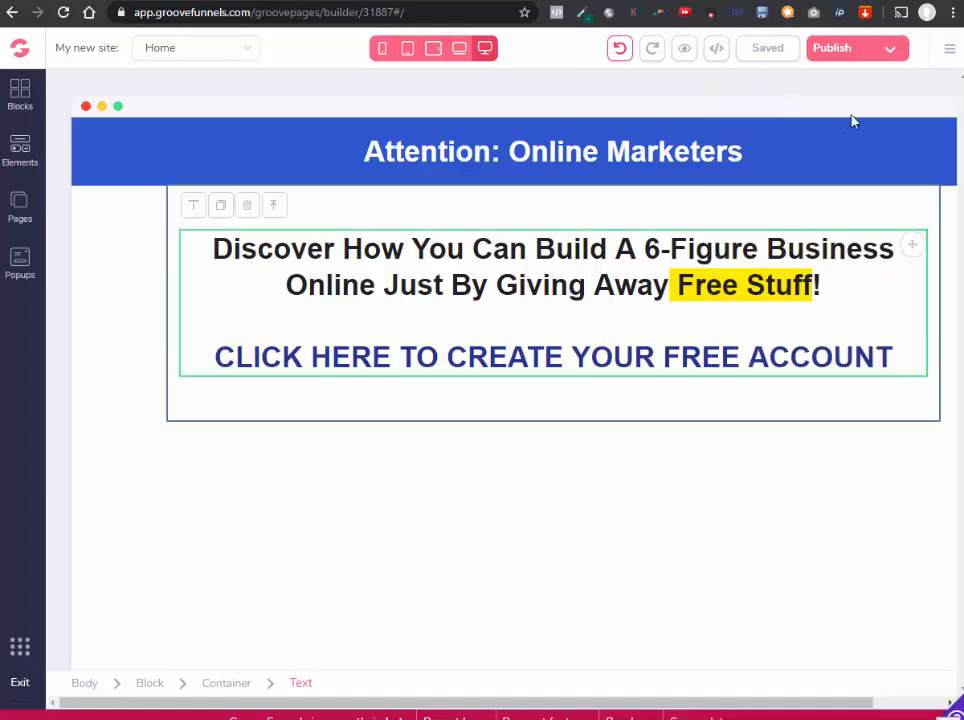
left_click(949, 48)
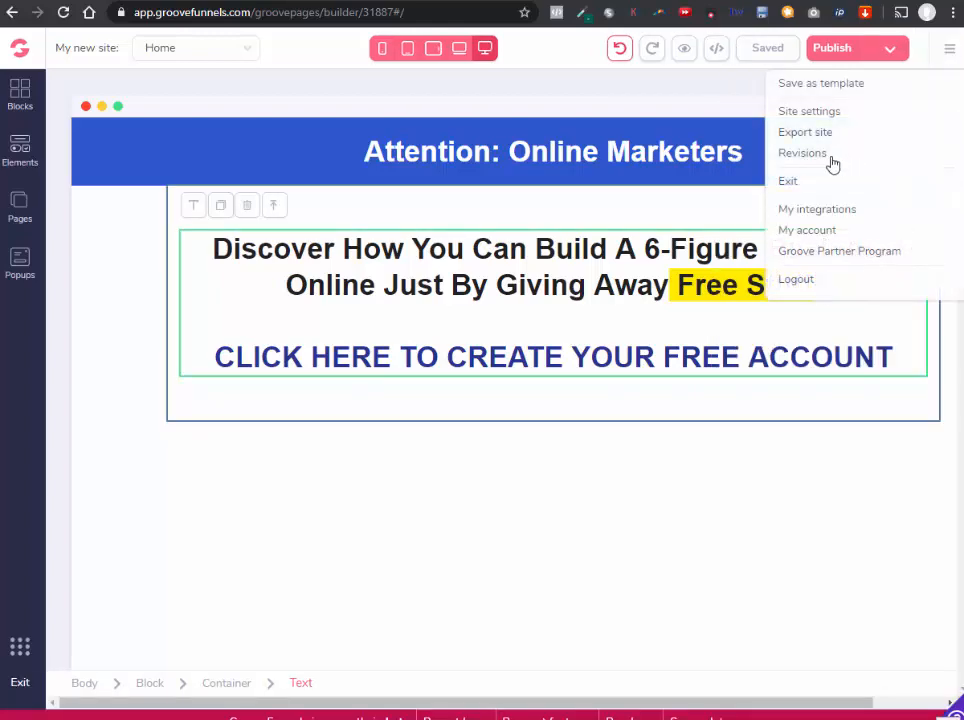
left_click(716, 114)
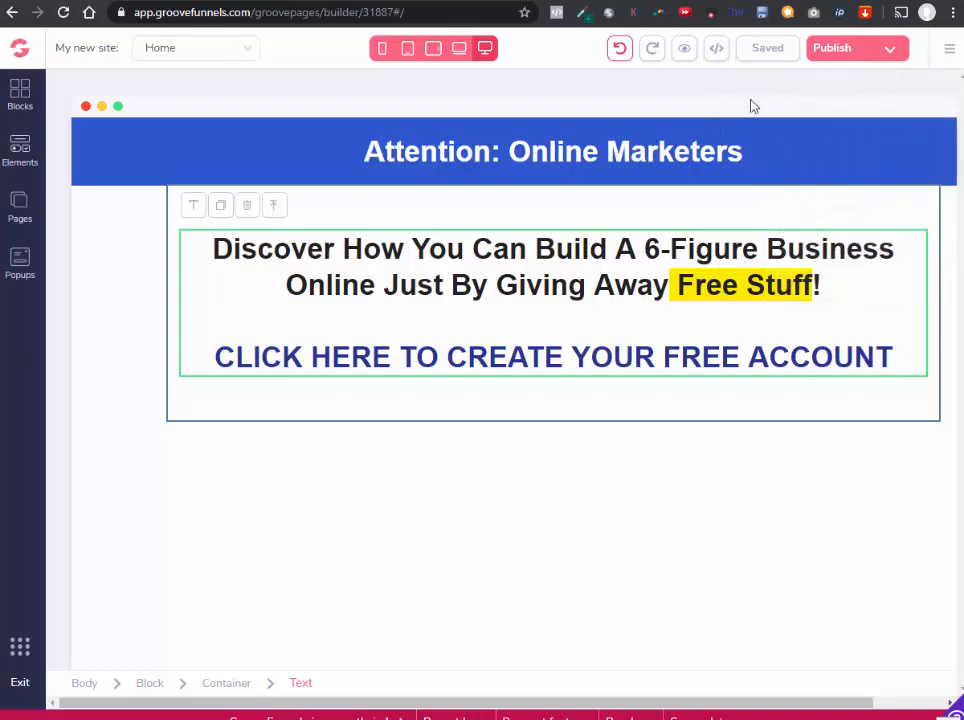